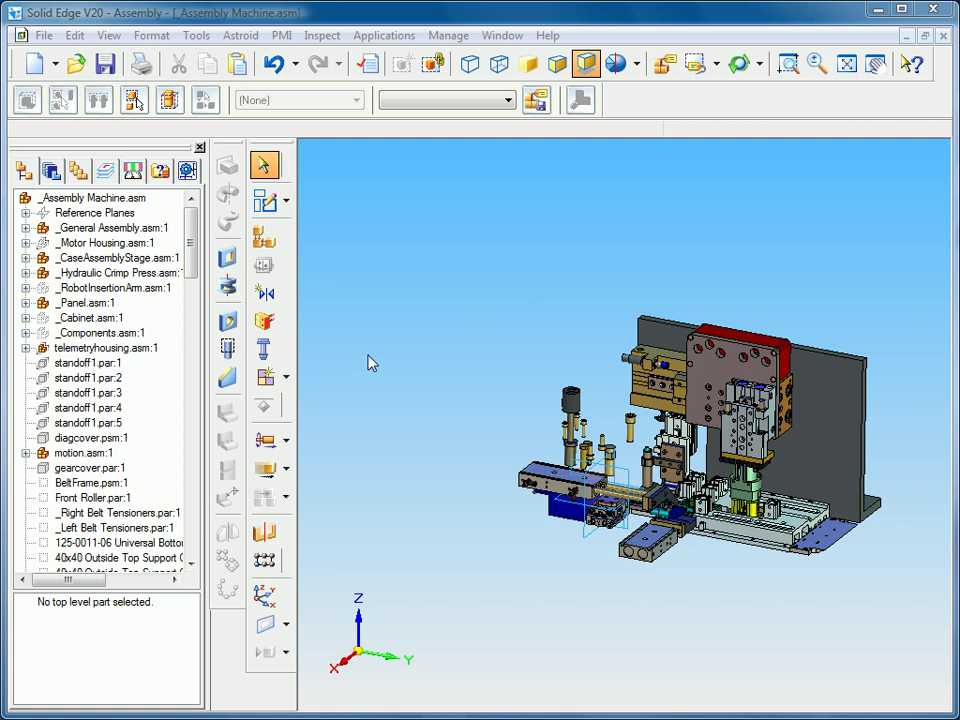
Edit _CaseAssemblyStage.asm:1 in place from its PathFinder shortcut menu
{"action": "left_click", "coordinate": [90, 268]}
{"action": "left_click", "coordinate": [88, 260]}
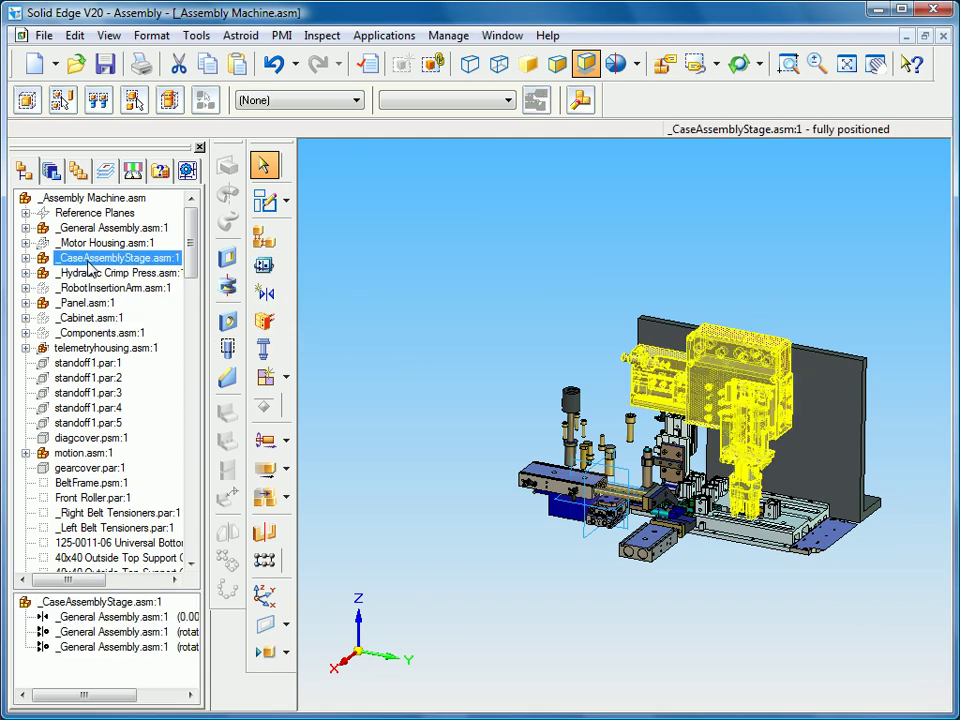
{"action": "right_click", "coordinate": [88, 260]}
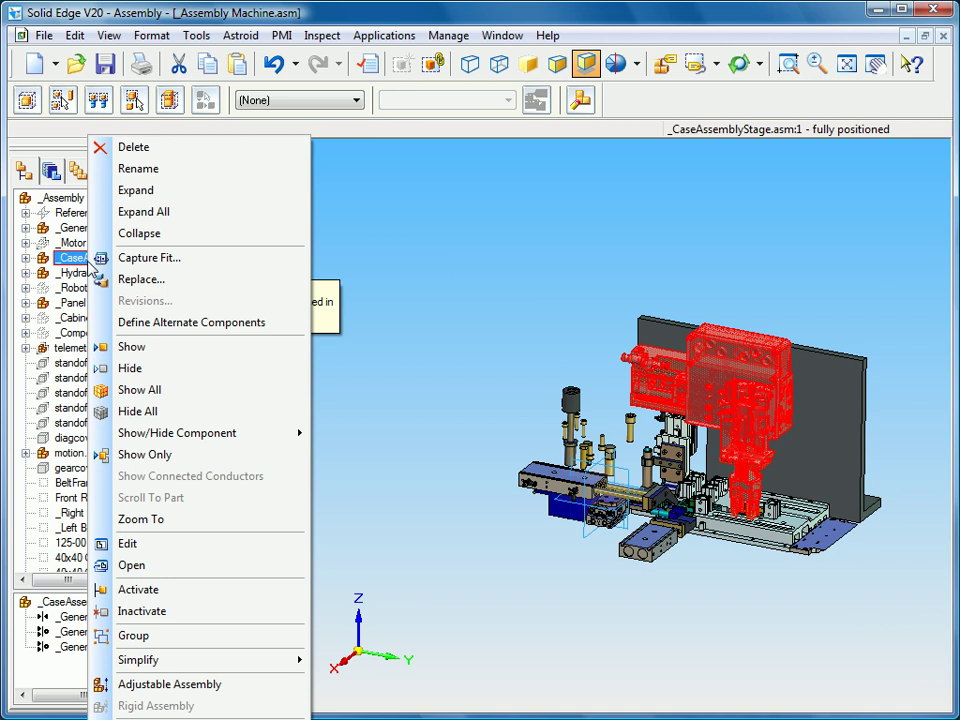
{"action": "left_click", "coordinate": [127, 543]}
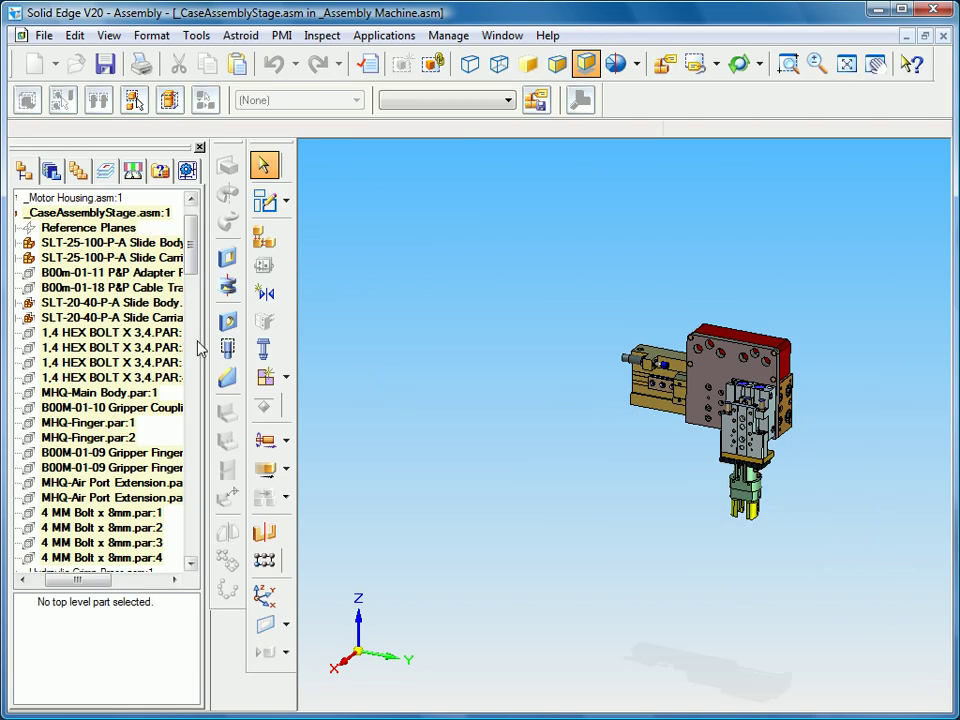
Widen PathFinder, fit the view, and select the four 1,4 HEX BOLT X 3,4.PAR occurrences
{"action": "left_click_drag", "start_coordinate": [213, 340], "coordinate": [253, 360]}
{"action": "key", "text": "ctrl+f"}
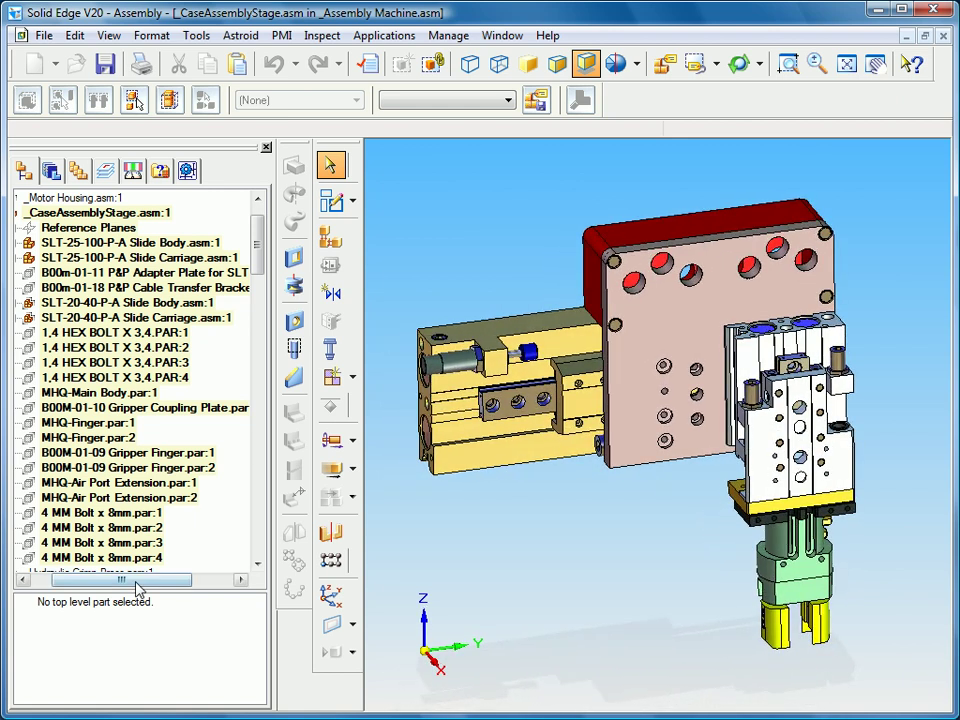
{"action": "left_click_drag", "start_coordinate": [135, 583], "coordinate": [112, 583]}
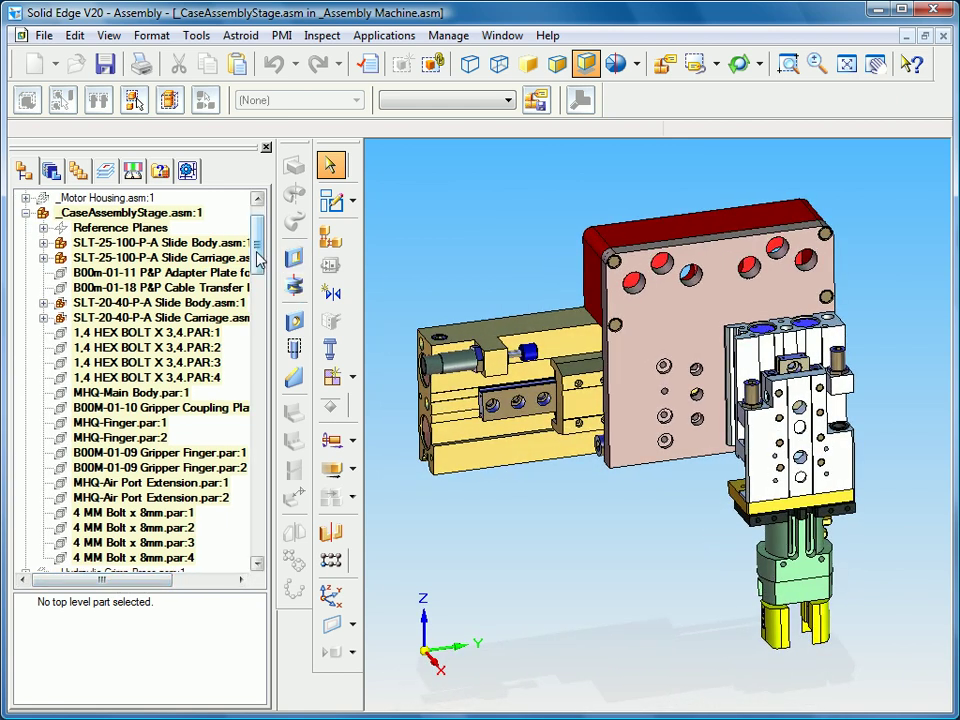
{"action": "mouse_move", "coordinate": [259, 257]}
{"action": "left_mouse_down"}
{"action": "mouse_move", "coordinate": [257, 300]}
{"action": "mouse_move", "coordinate": [255, 258]}
{"action": "left_mouse_up"}
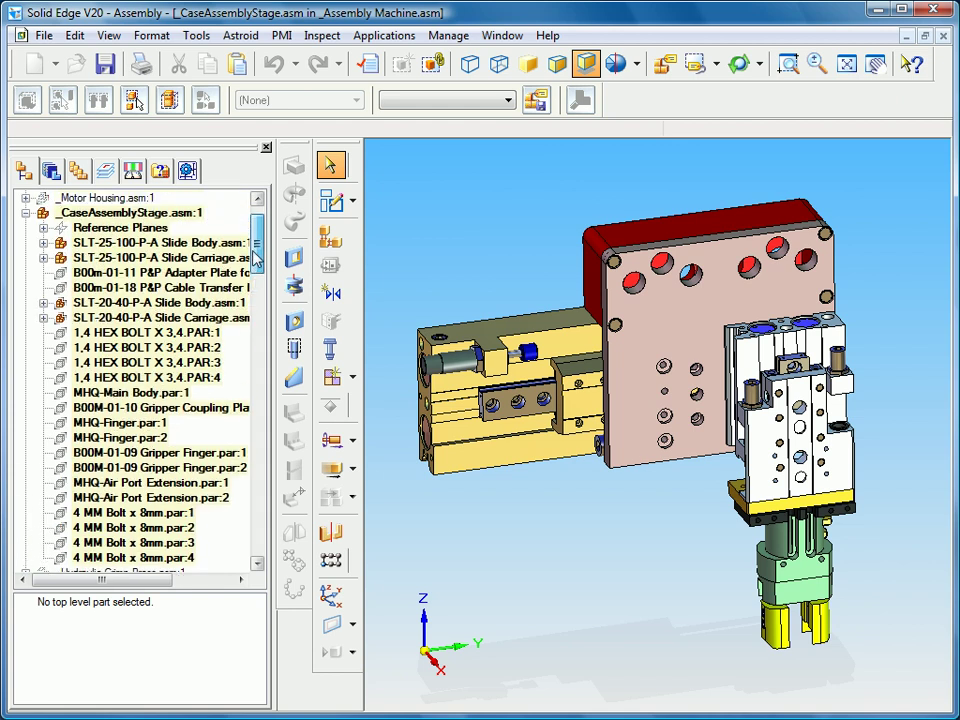
{"action": "left_click", "coordinate": [122, 333]}
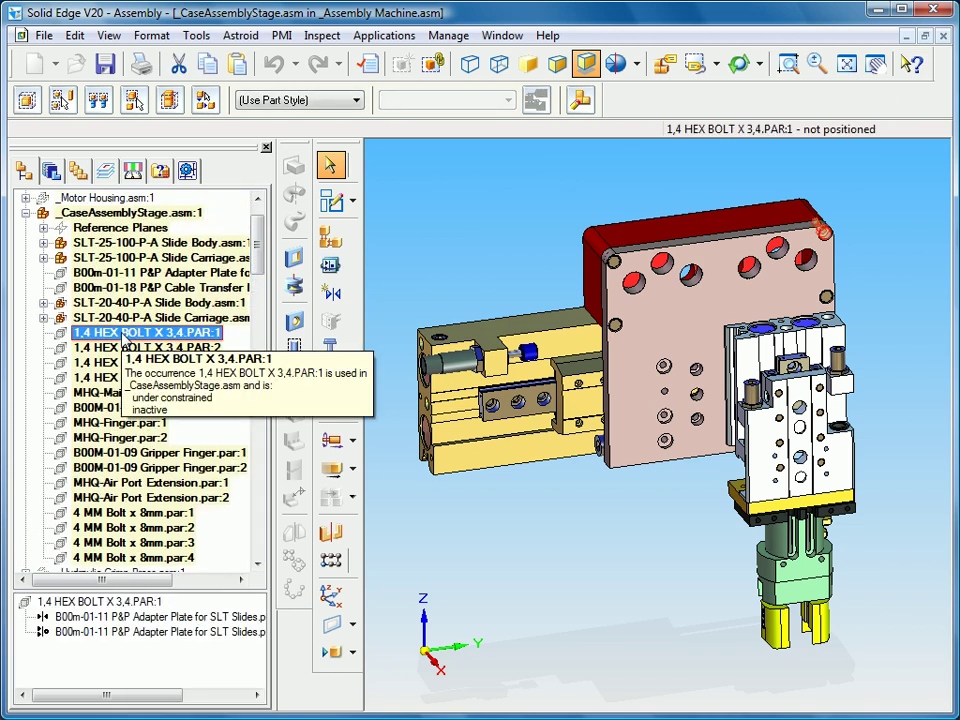
{"action": "left_click", "coordinate": [105, 378], "text": "shift"}
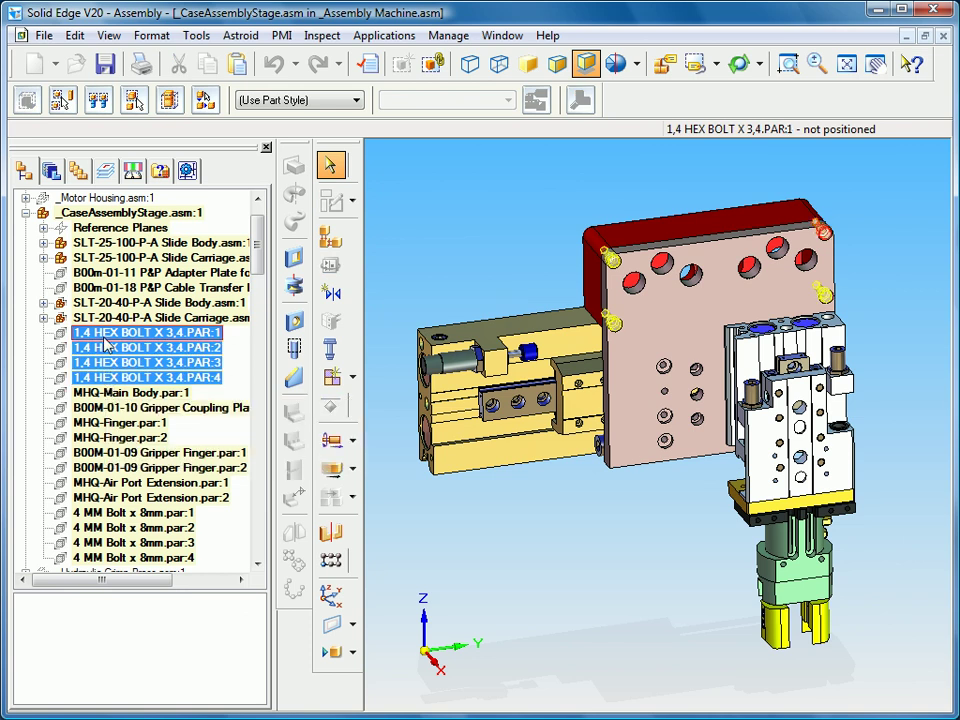
Group the four 1,4 HEX BOLT parts and rename the new group's 'Assembly' prefix to 1-4Bolts
{"action": "right_click", "coordinate": [108, 341]}
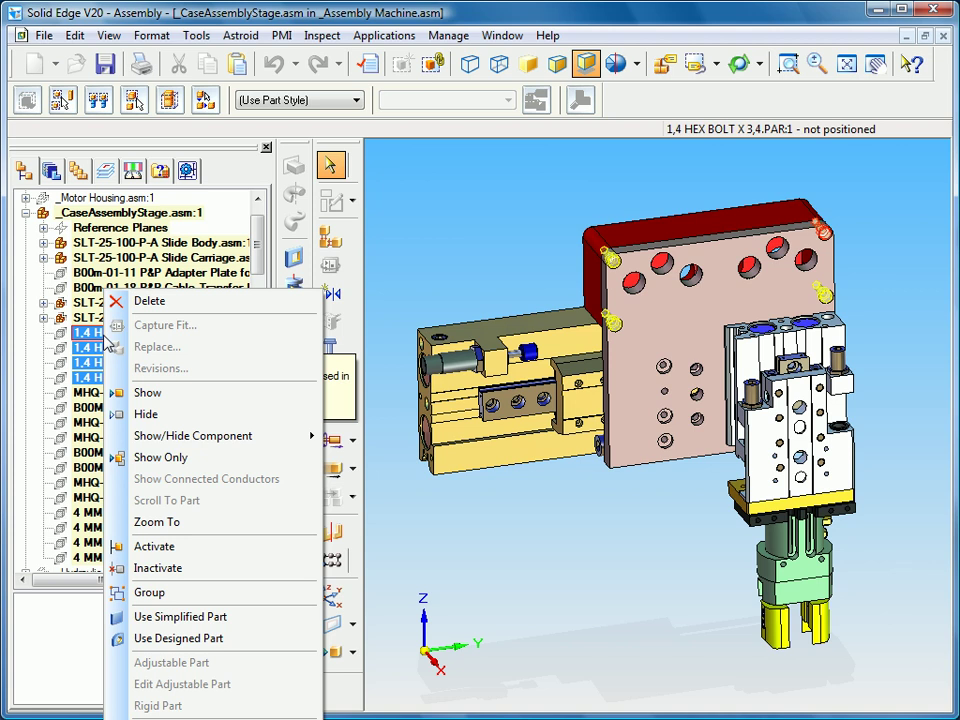
{"action": "left_click", "coordinate": [150, 592]}
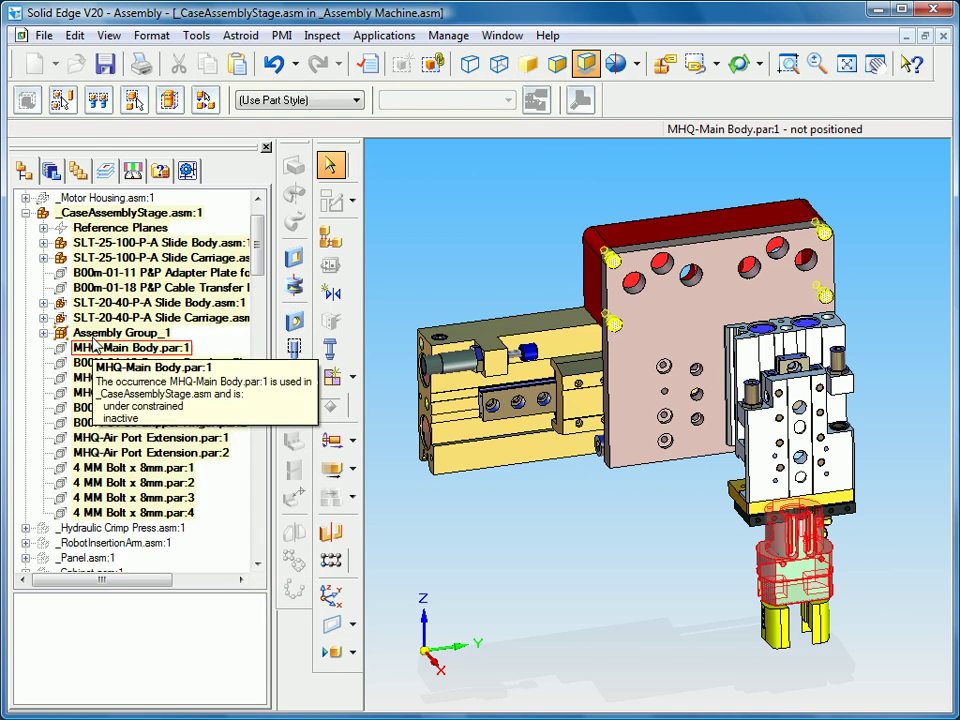
{"action": "left_click", "coordinate": [100, 334]}
{"action": "right_click", "coordinate": [101, 335]}
{"action": "left_click", "coordinate": [130, 368]}
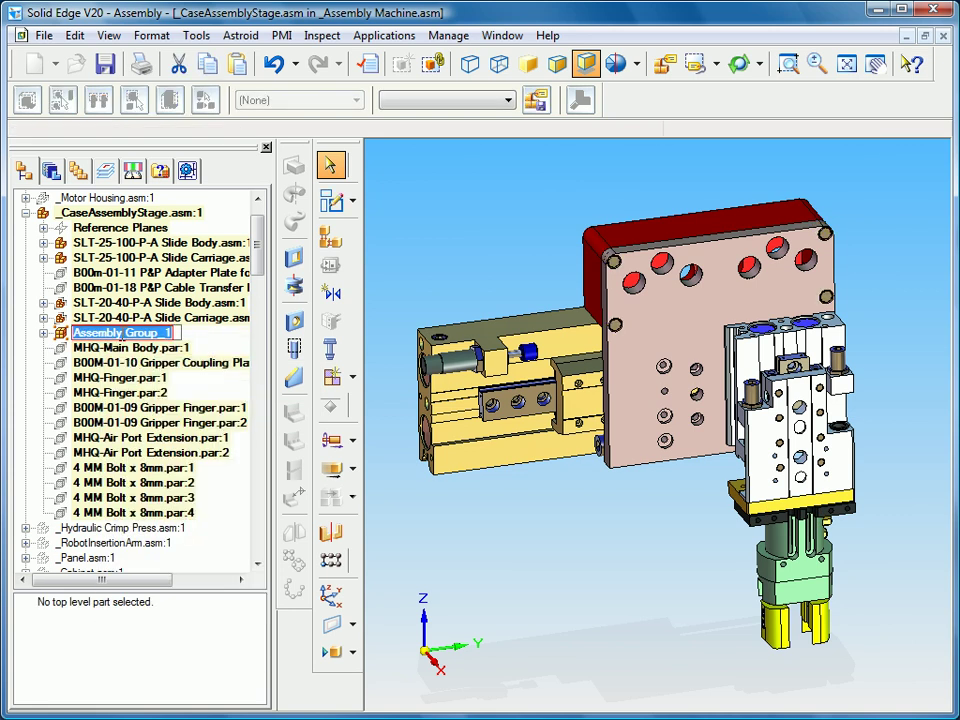
{"action": "left_click_drag", "start_coordinate": [122, 334], "coordinate": [68, 340]}
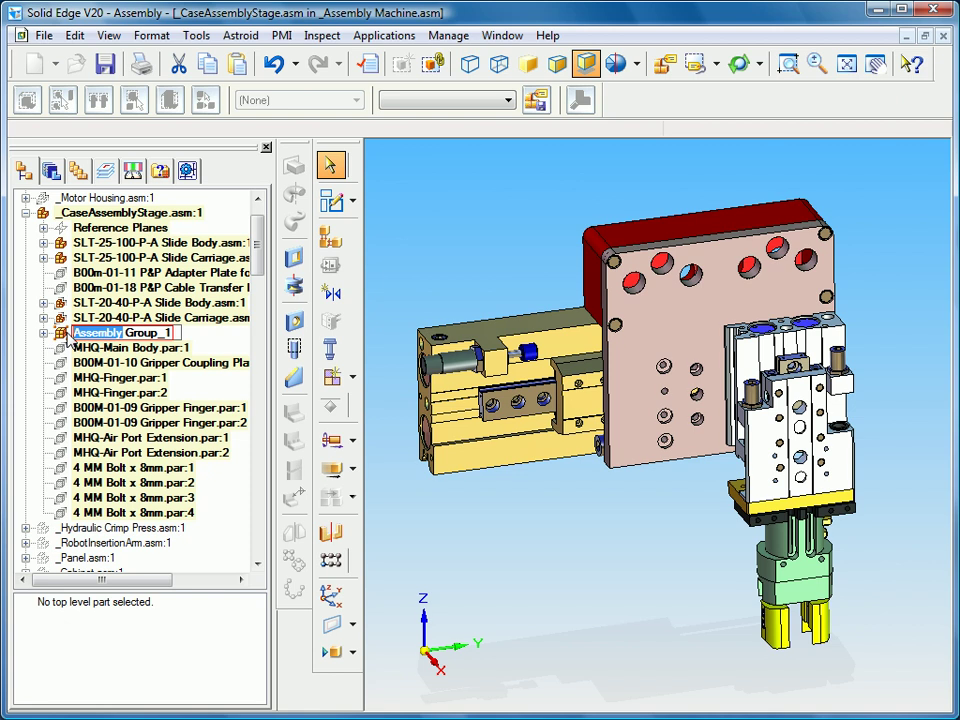
{"action": "type", "text": "1-4Bol"}
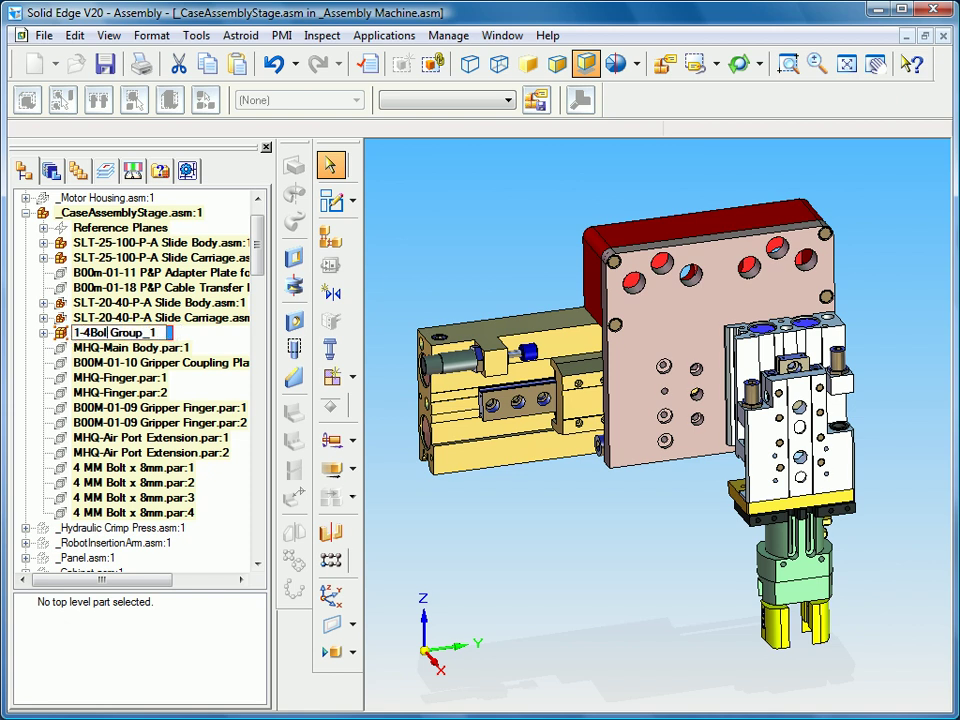
{"action": "type", "text": "ts"}
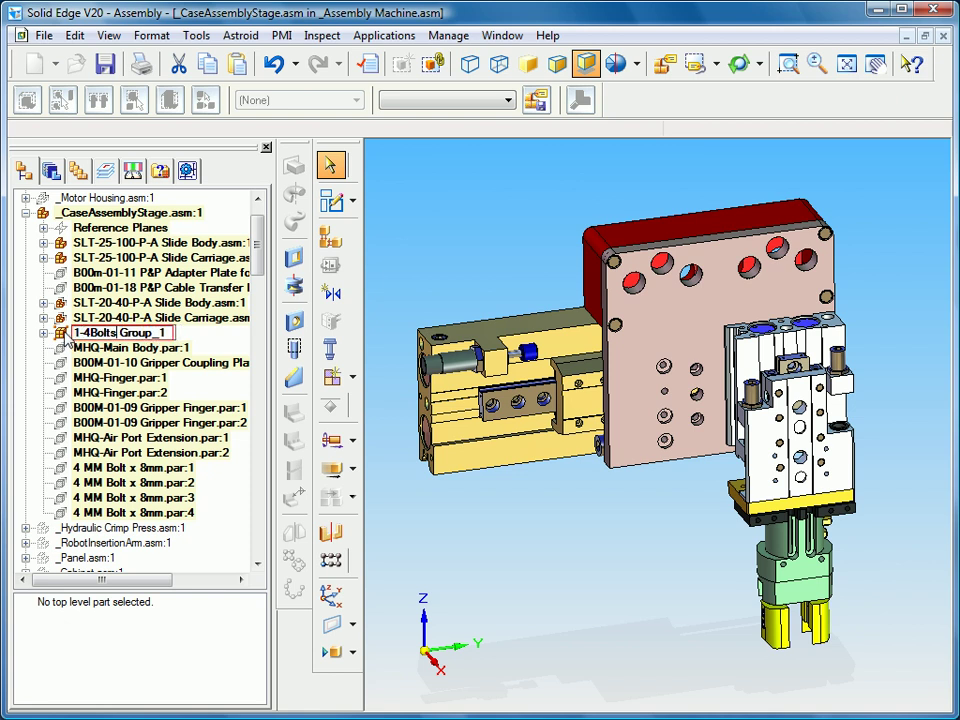
Commit the 1-4Bolts Group_1 name and choose Hide from the group's shortcut menu
{"action": "left_click", "coordinate": [388, 288]}
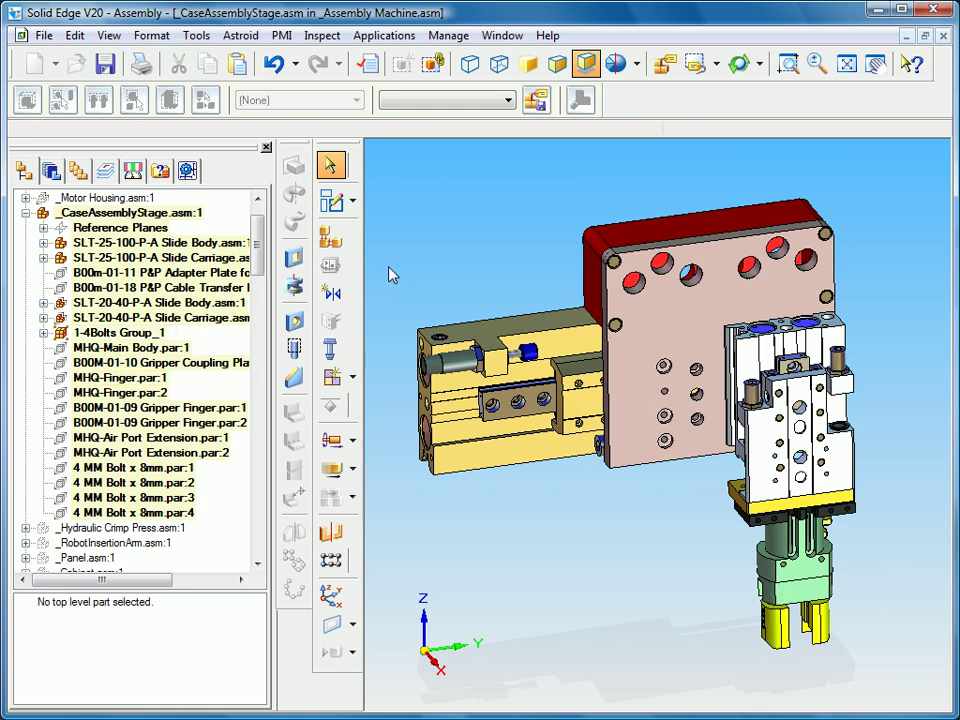
{"action": "left_click", "coordinate": [105, 340]}
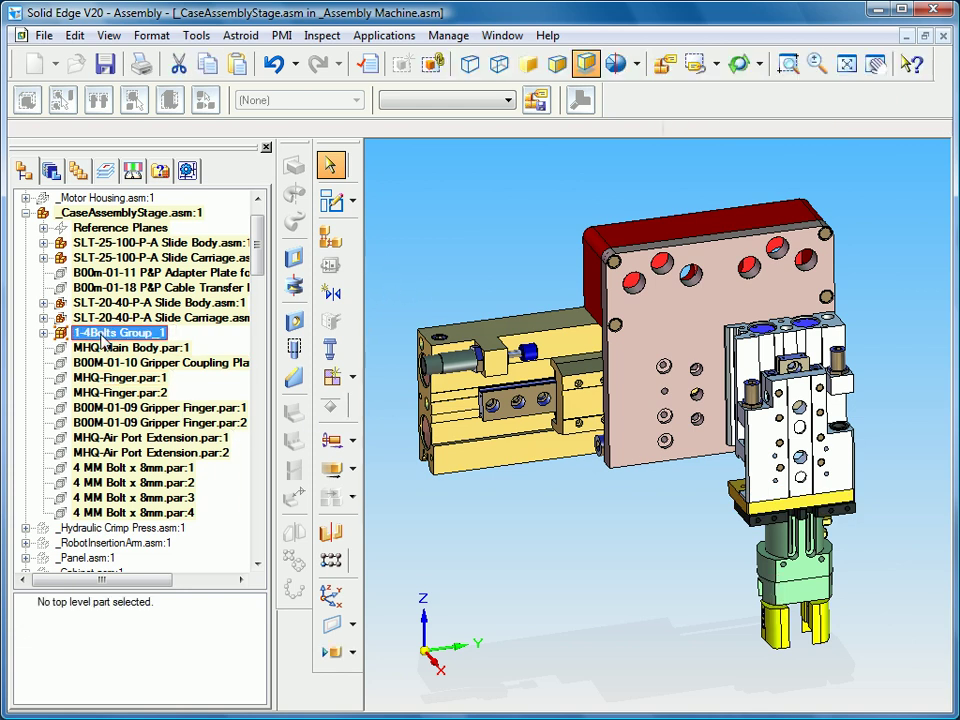
{"action": "right_click", "coordinate": [105, 339]}
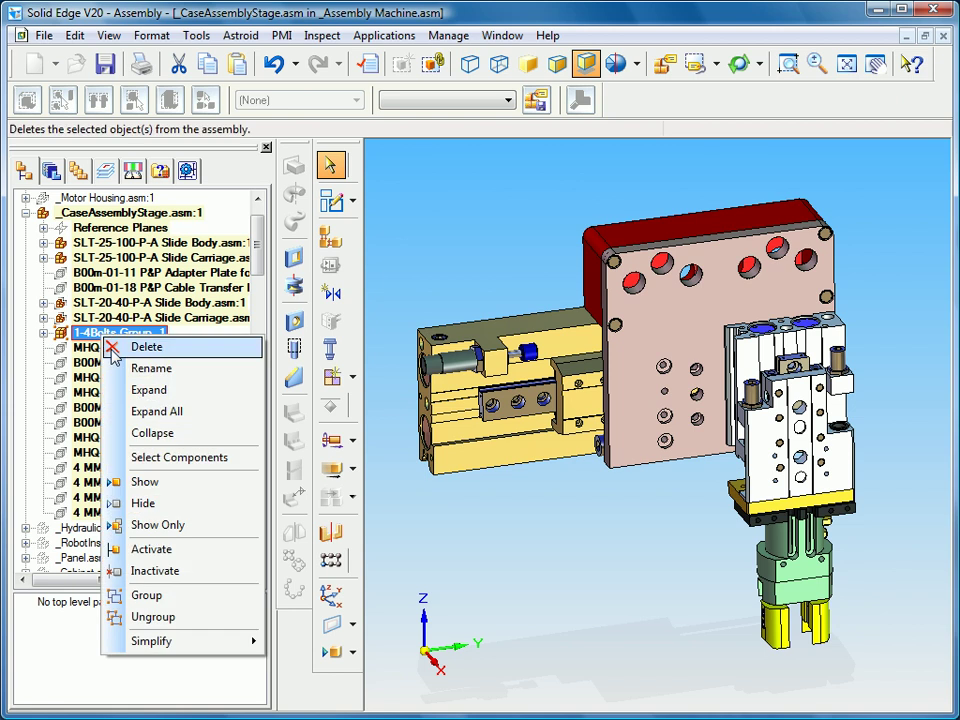
{"action": "left_click", "coordinate": [113, 504]}
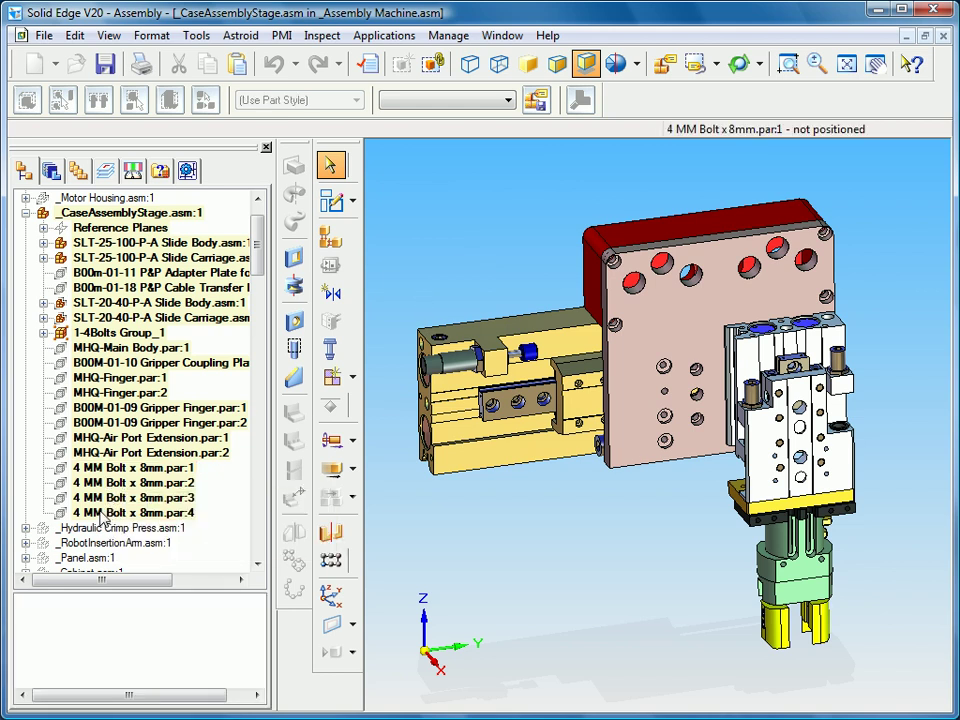
Group the four 4 MM Bolt x 8mm parts into Assembly Group_2
{"action": "left_click", "coordinate": [100, 513]}
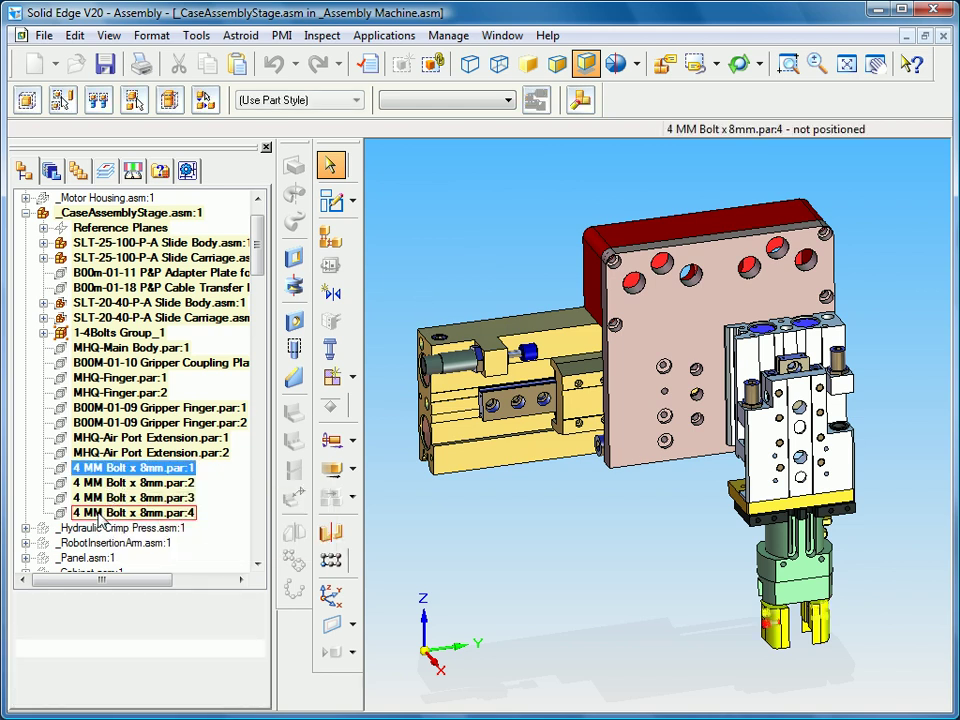
{"action": "right_click", "coordinate": [101, 505]}
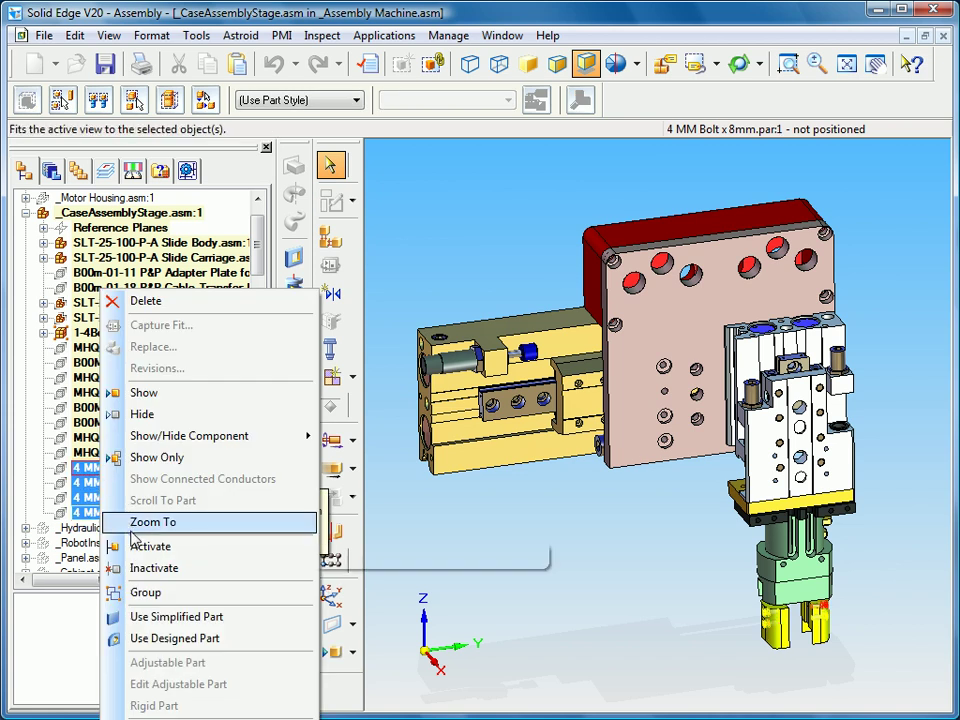
{"action": "left_click", "coordinate": [148, 595]}
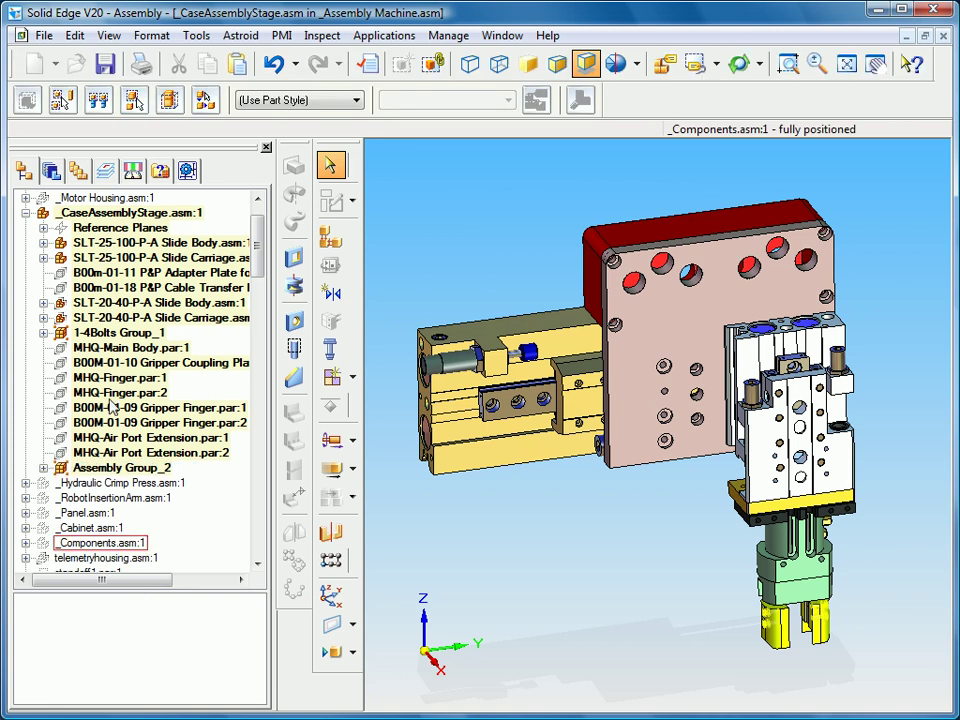
Select the B00M-01-10 Gripper Coupling Plate, MHQ-Finger and MHQ-Main Body parts
{"action": "left_click", "coordinate": [101, 364]}
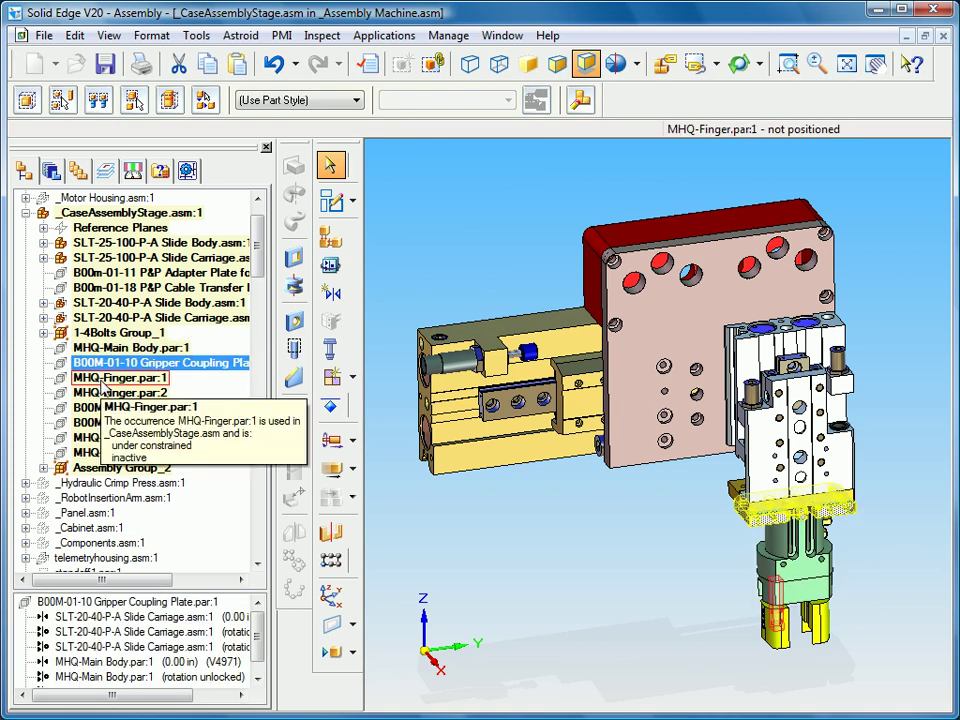
{"action": "left_click", "coordinate": [103, 380]}
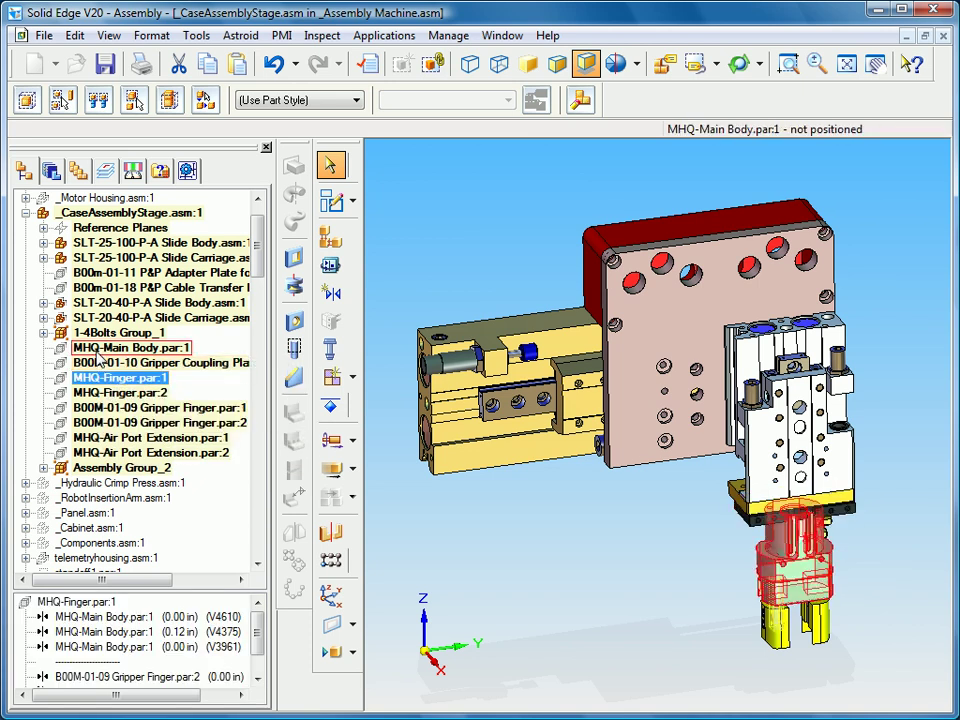
{"action": "left_click", "coordinate": [100, 349]}
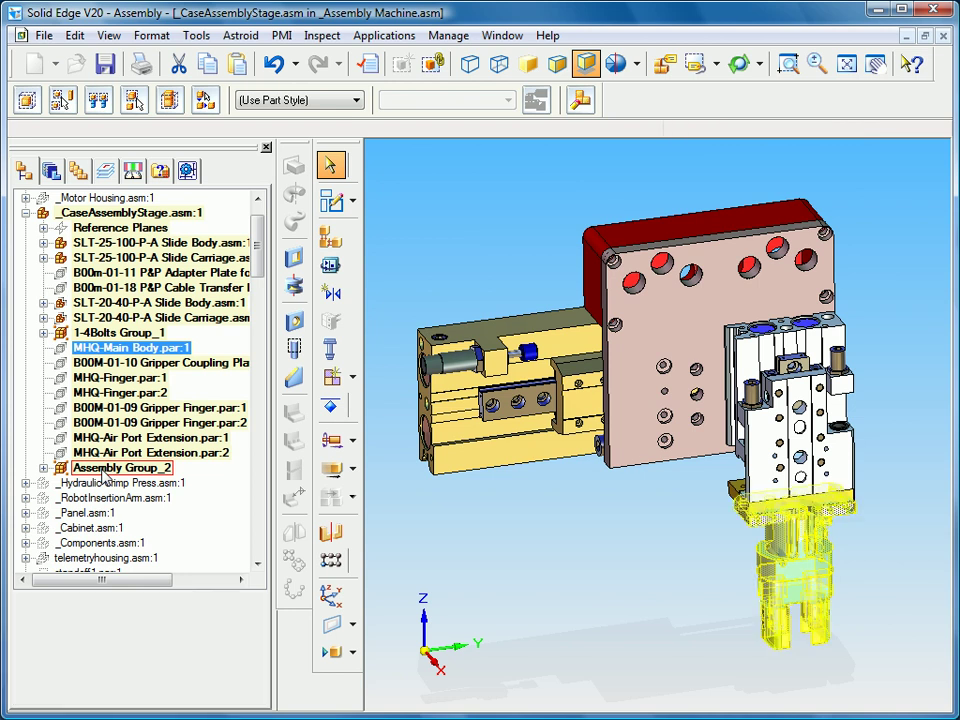
Group MHQ-Main Body through Assembly Group_2 into a new Assembly Group_3
{"action": "left_click", "coordinate": [103, 470], "text": "shift"}
{"action": "right_click", "coordinate": [97, 361]}
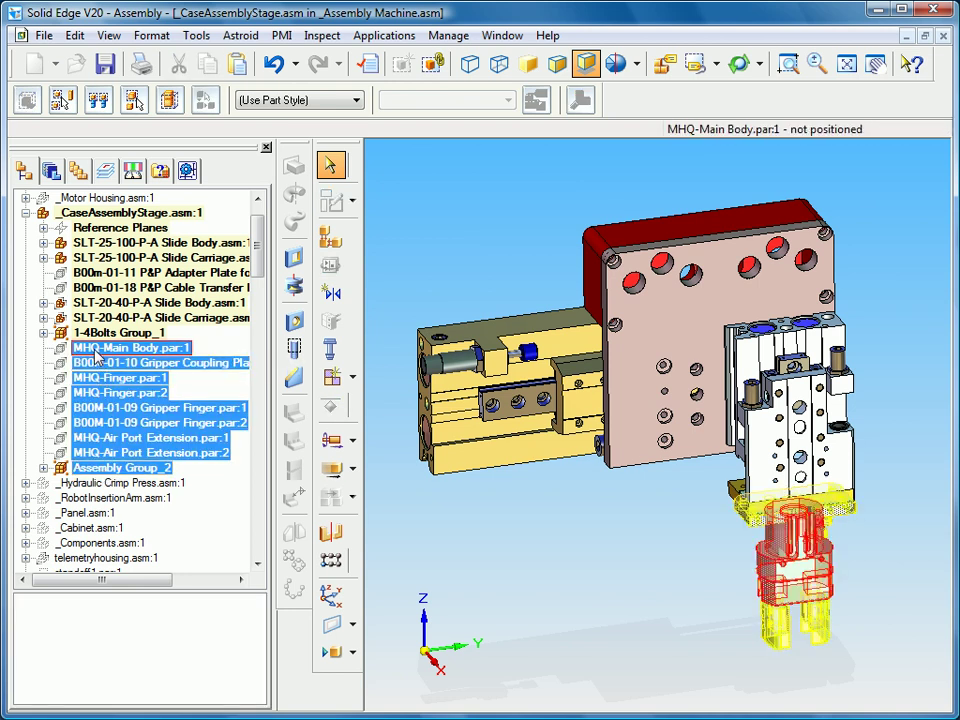
{"action": "left_click", "coordinate": [138, 484]}
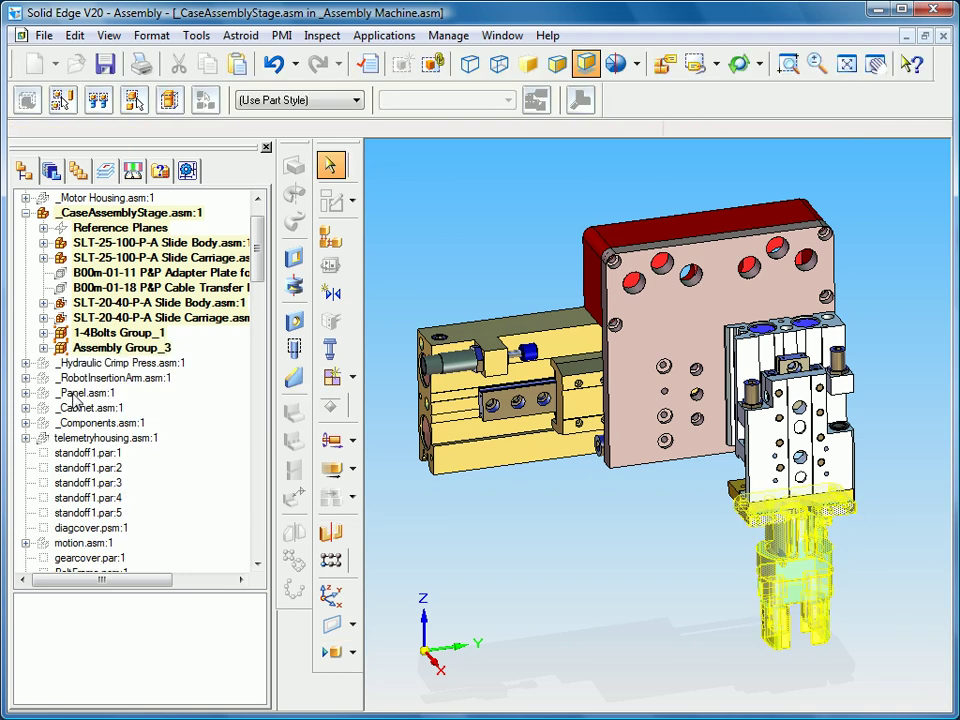
Rename Assembly Group_3 to Gripper Group_3
{"action": "left_click", "coordinate": [43, 347]}
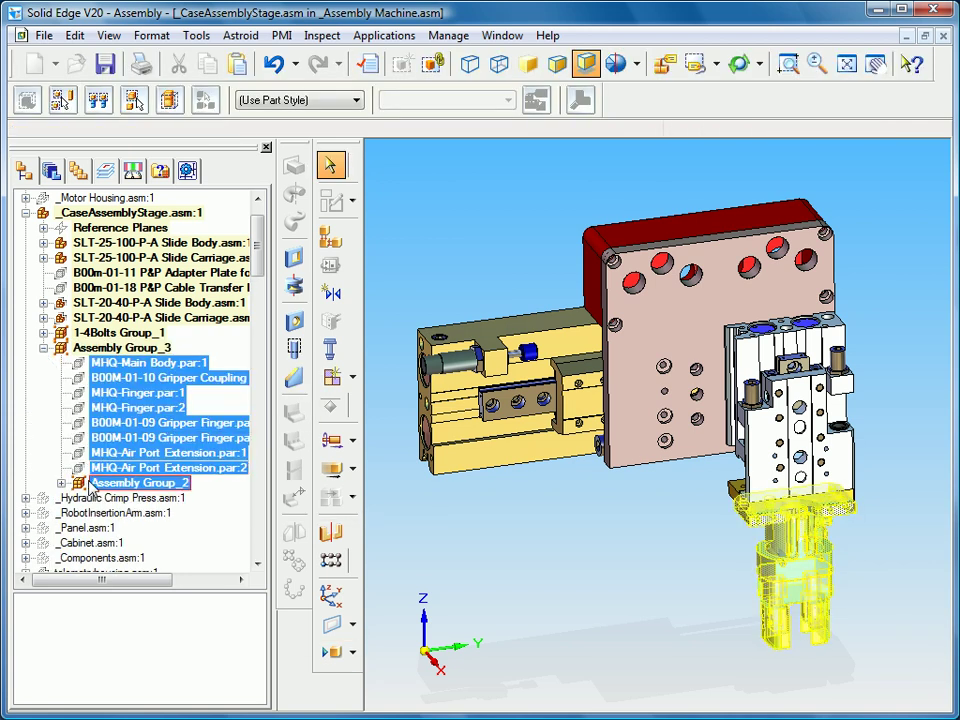
{"action": "left_click", "coordinate": [88, 349]}
{"action": "right_click", "coordinate": [88, 352]}
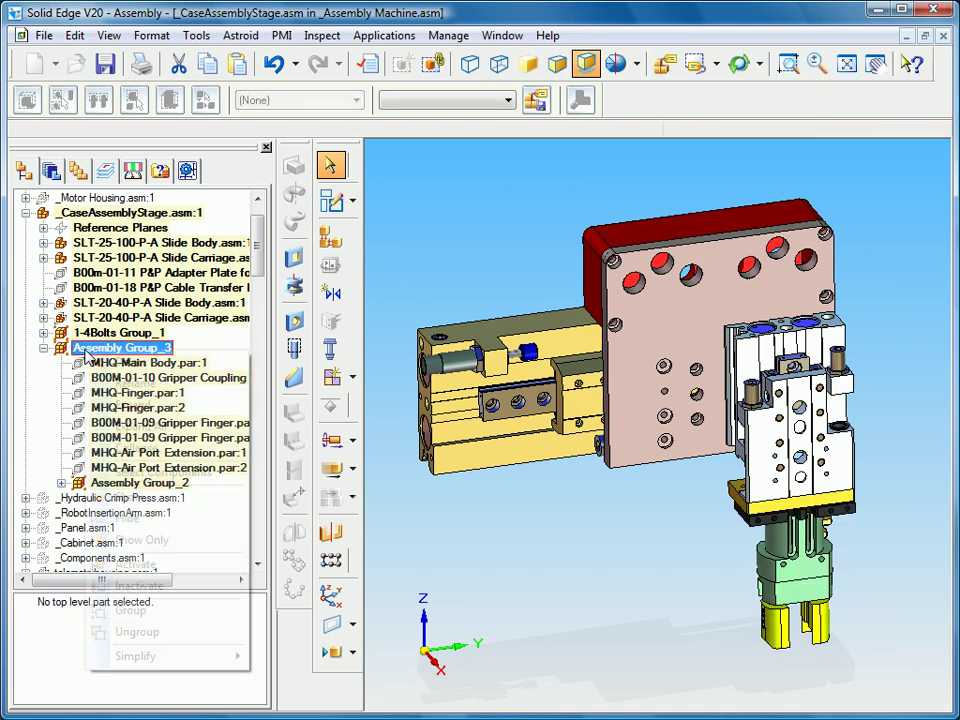
{"action": "left_click", "coordinate": [130, 383]}
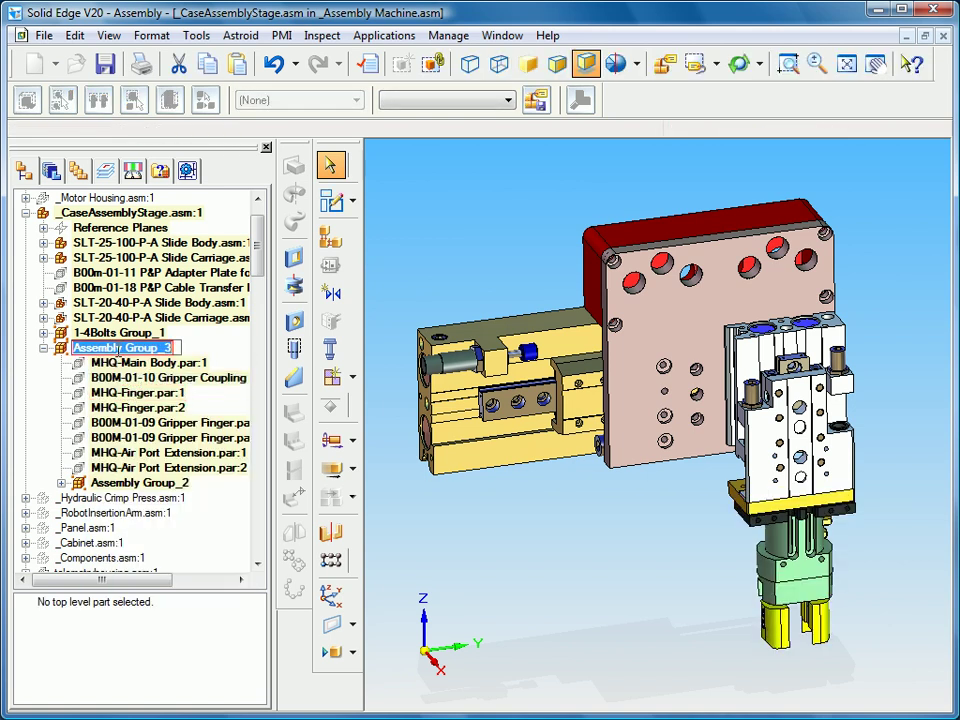
{"action": "left_click_drag", "start_coordinate": [119, 347], "coordinate": [30, 340]}
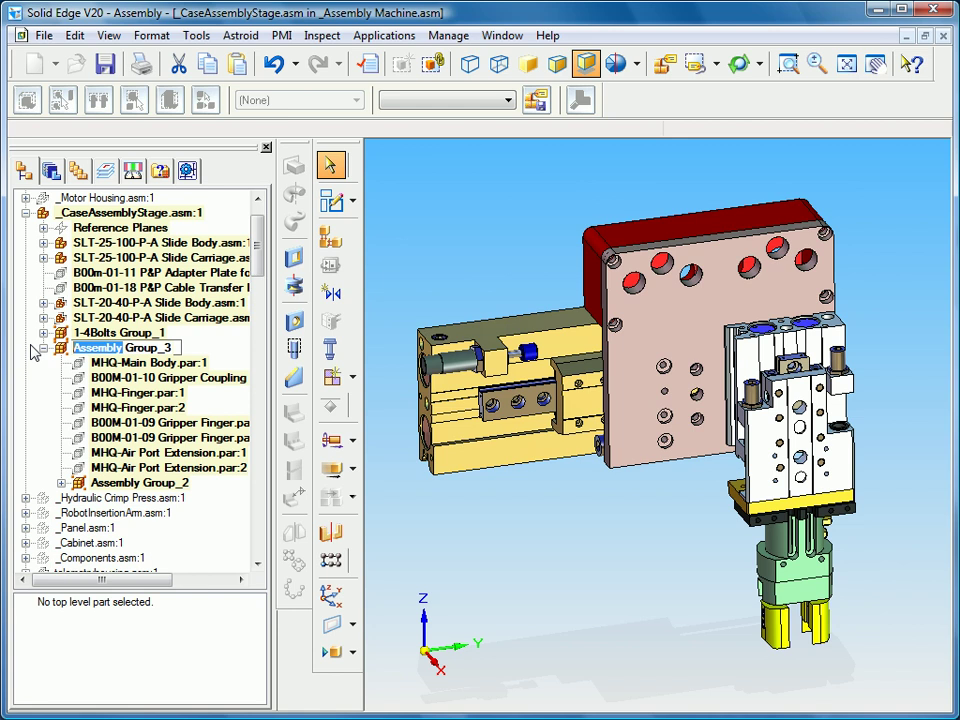
{"action": "type", "text": "Gripper"}
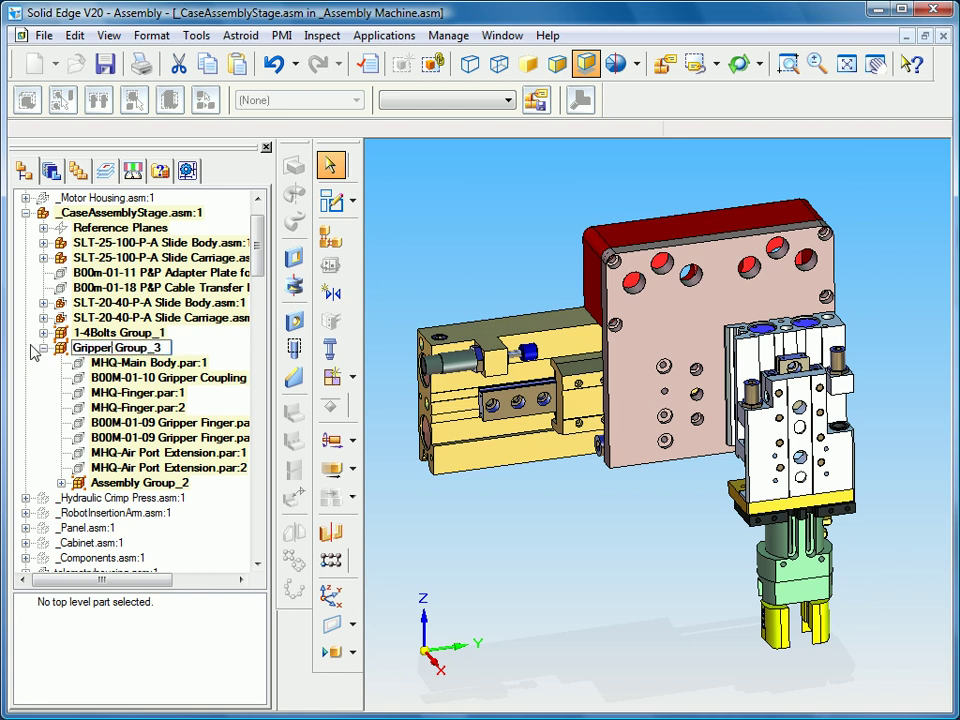
{"action": "key", "text": "Return"}
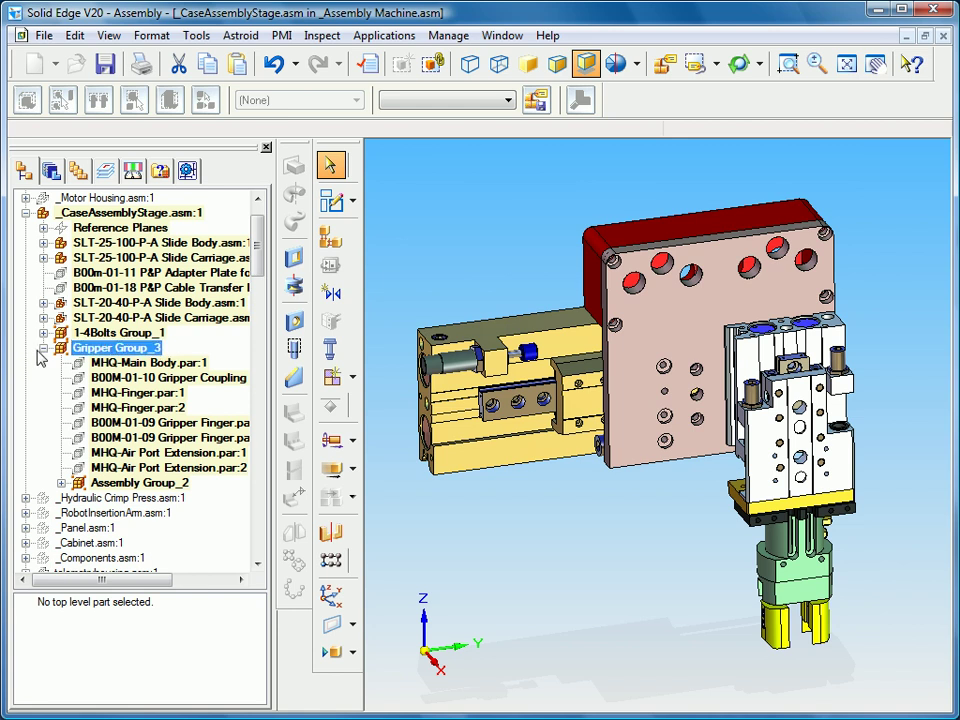
Group the SLT-20-40-P-A Slide Body and Slide Carriage into Assembly Group_4
{"action": "left_click", "coordinate": [42, 348]}
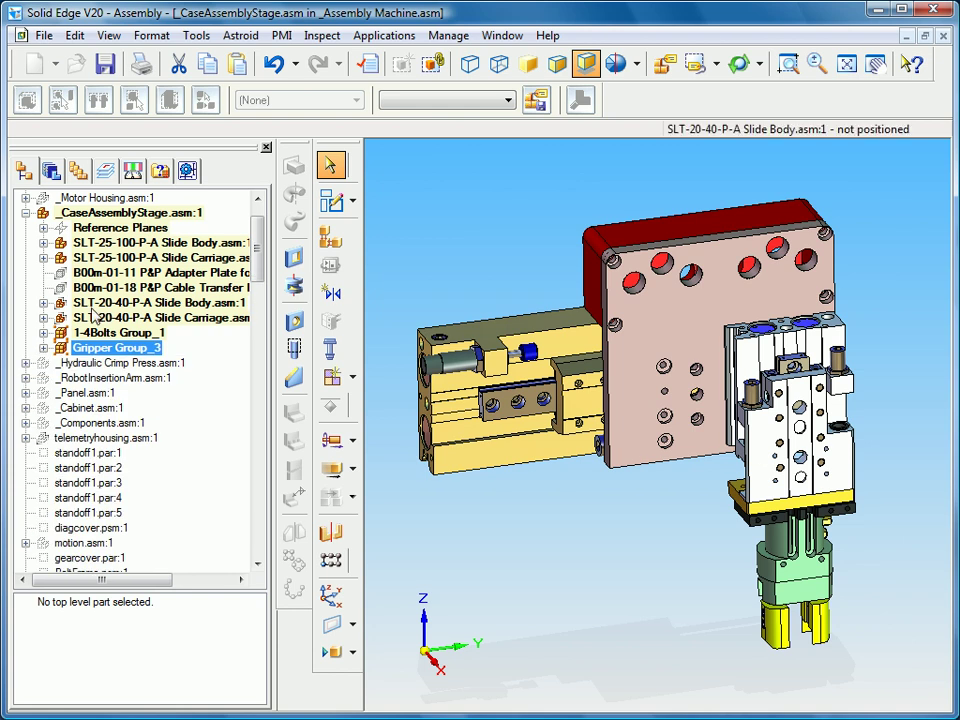
{"action": "left_click", "coordinate": [130, 302]}
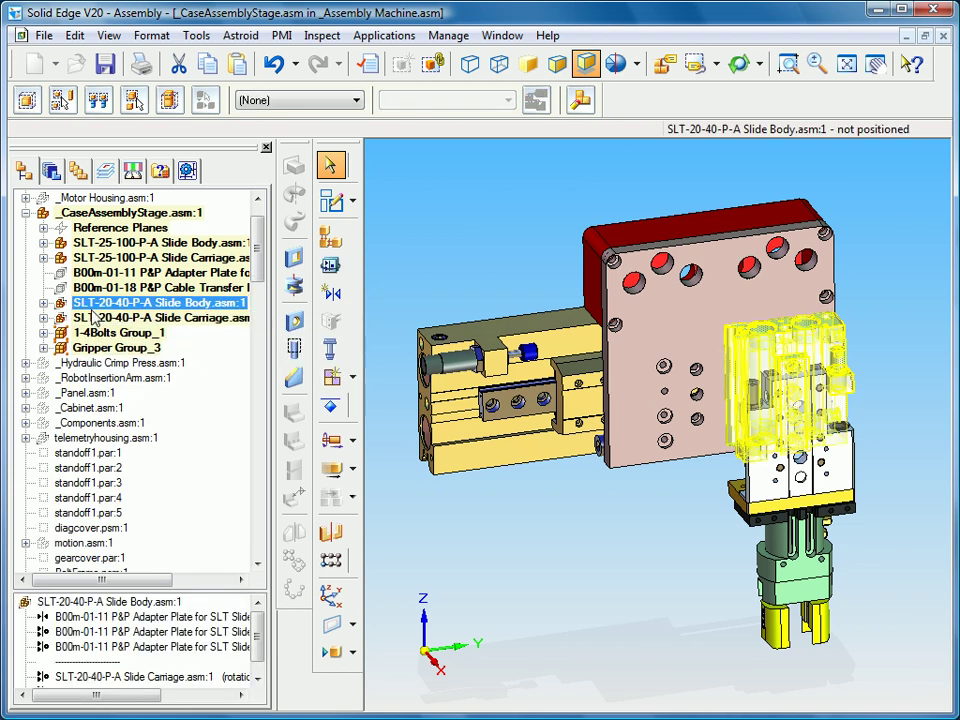
{"action": "left_click", "coordinate": [92, 316], "text": "ctrl"}
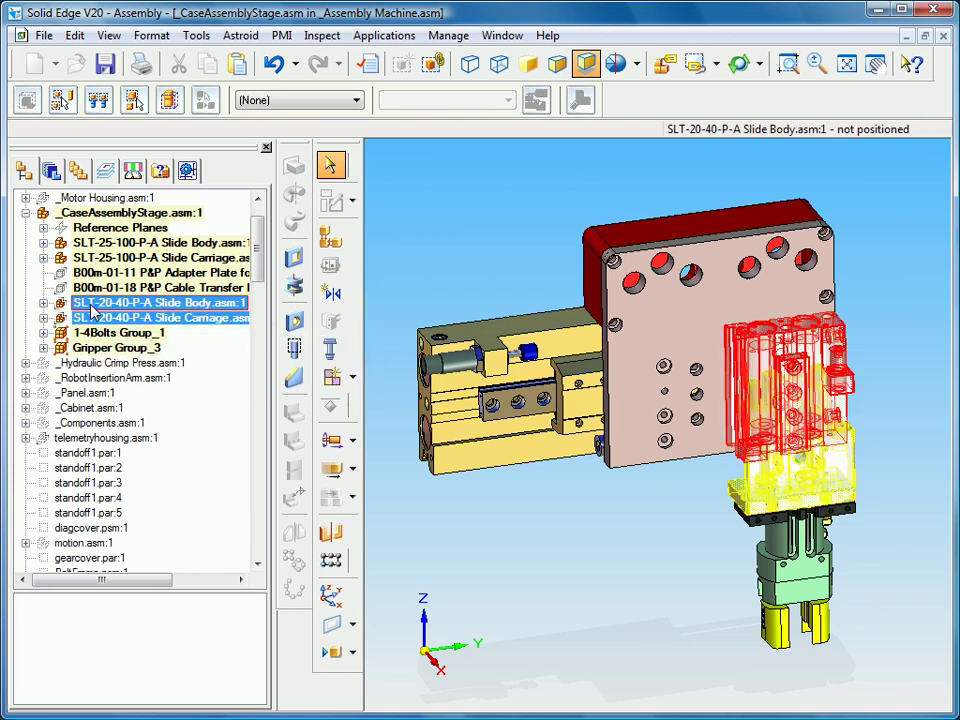
{"action": "right_click", "coordinate": [91, 311]}
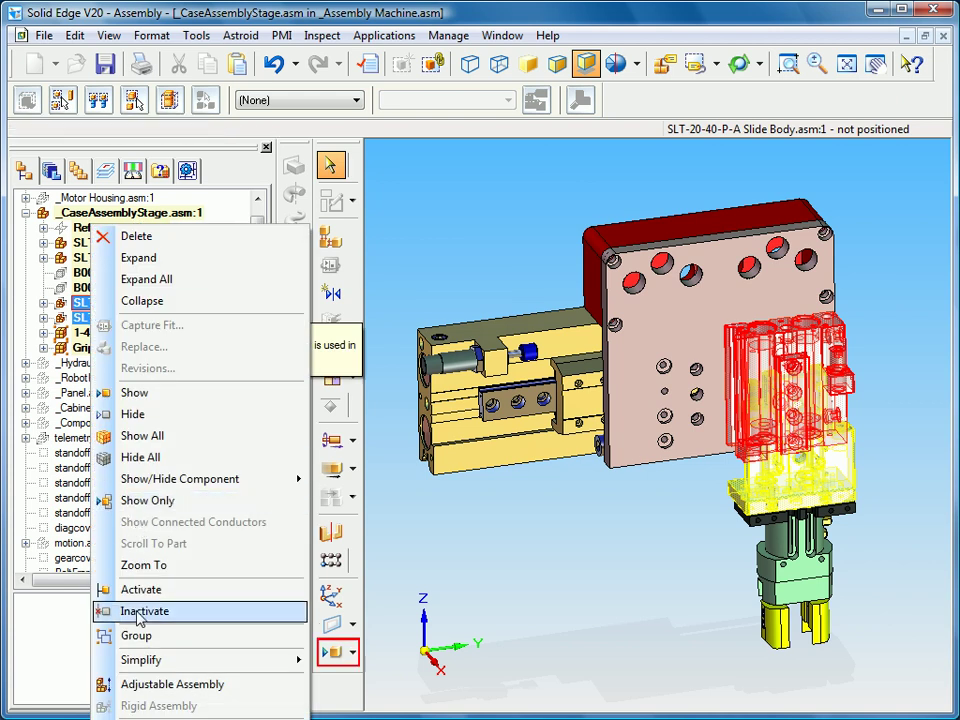
{"action": "left_click", "coordinate": [107, 635]}
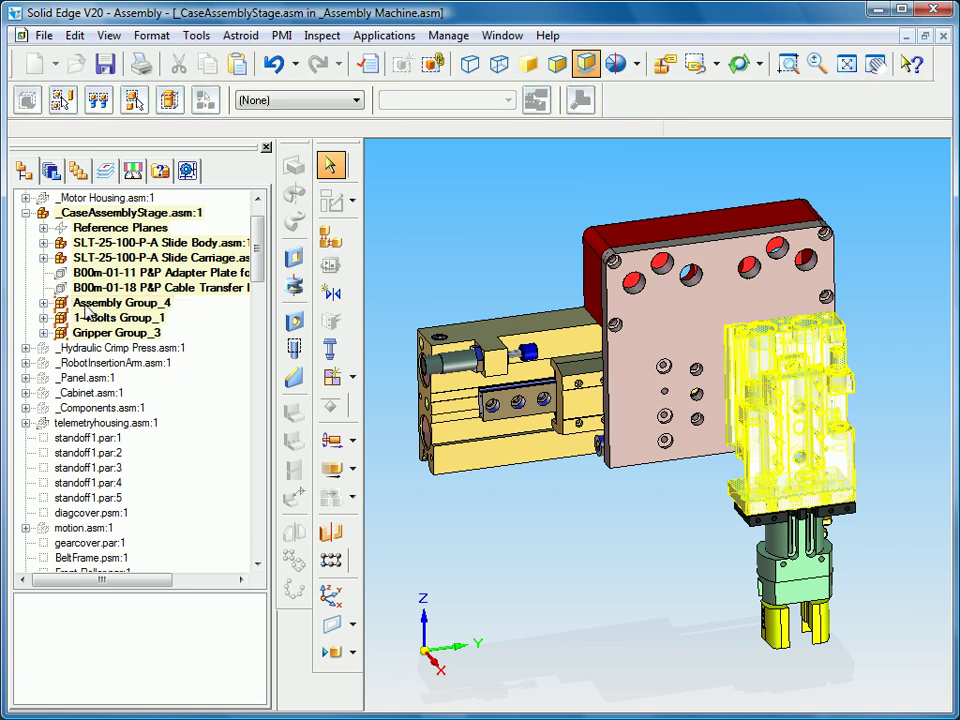
Rename Assembly Group_4 to Gripper Slide Group_4
{"action": "right_click", "coordinate": [87, 311]}
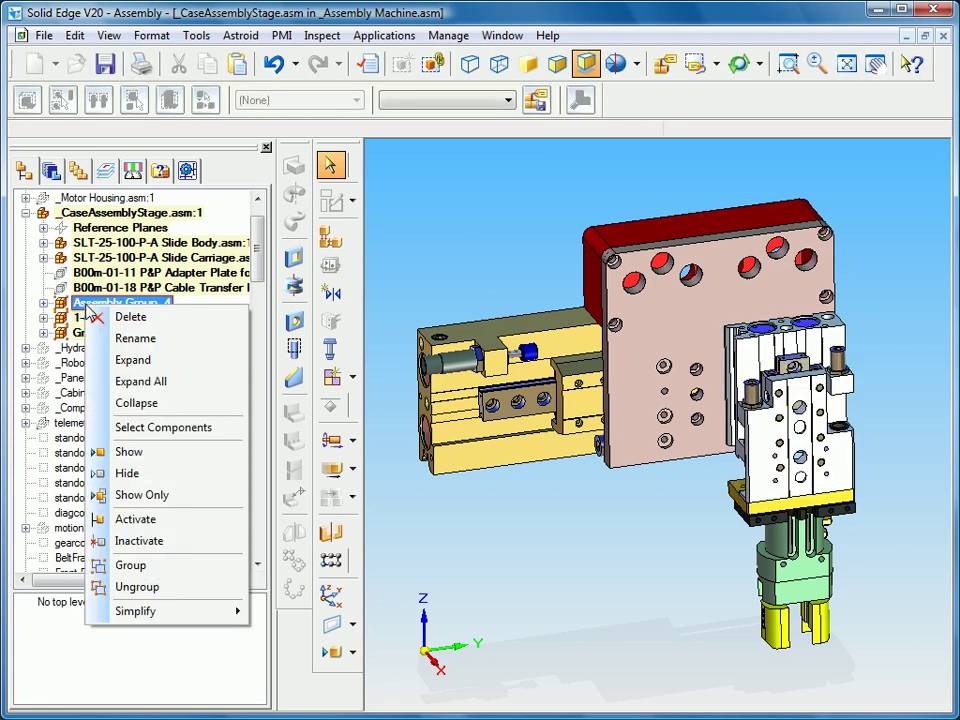
{"action": "left_click", "coordinate": [133, 338]}
{"action": "left_click", "coordinate": [117, 302]}
{"action": "double_click", "coordinate": [117, 302]}
{"action": "type", "text": "Gripper"}
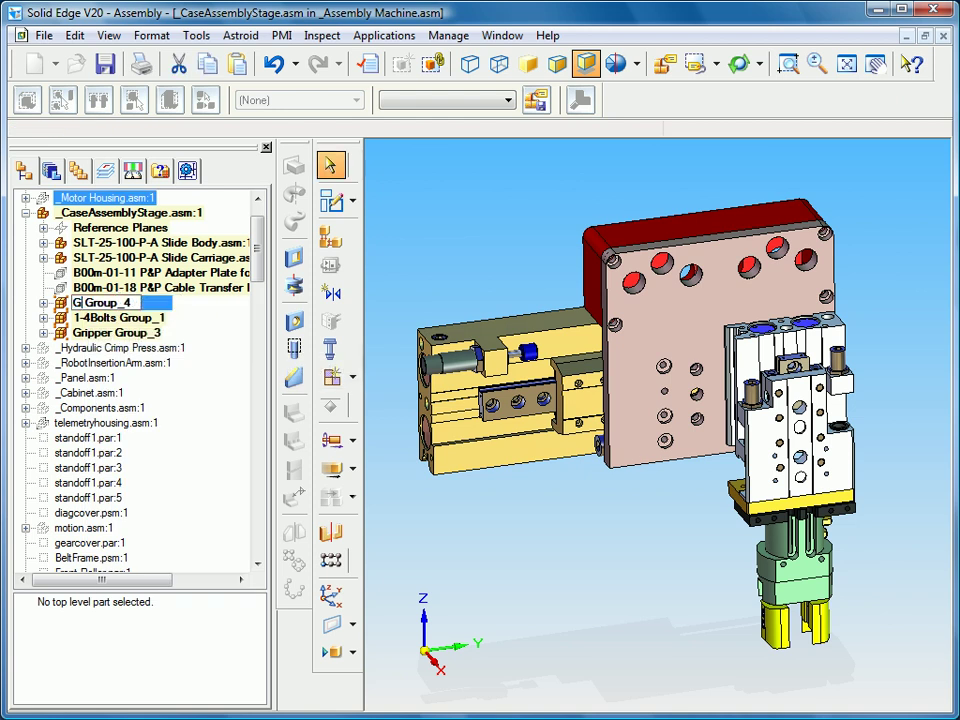
{"action": "type", "text": " Slide"}
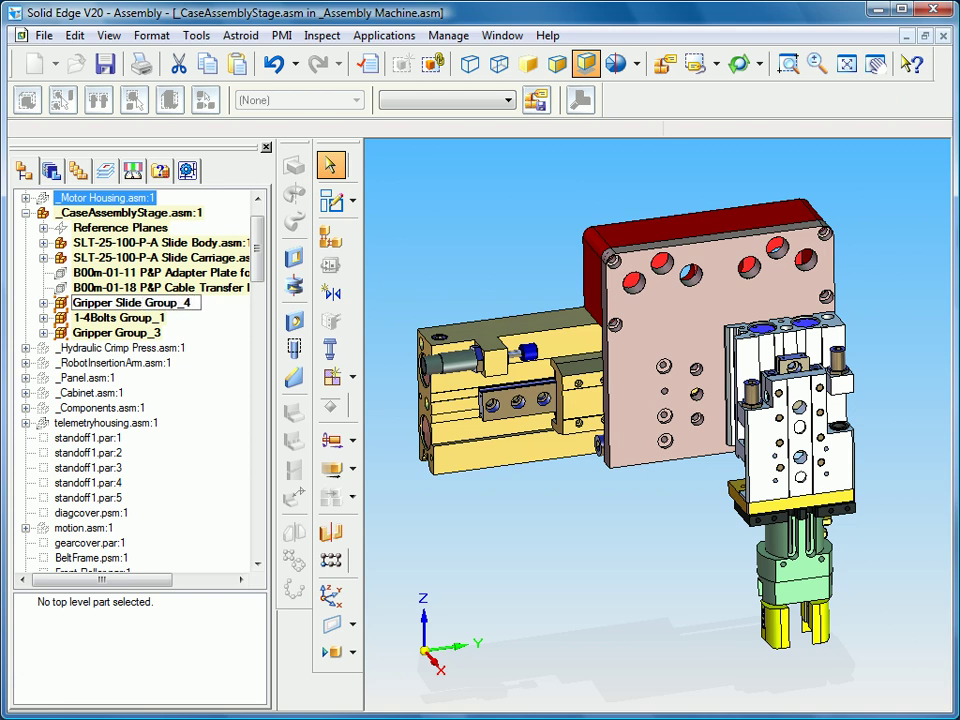
{"action": "key", "text": "Return"}
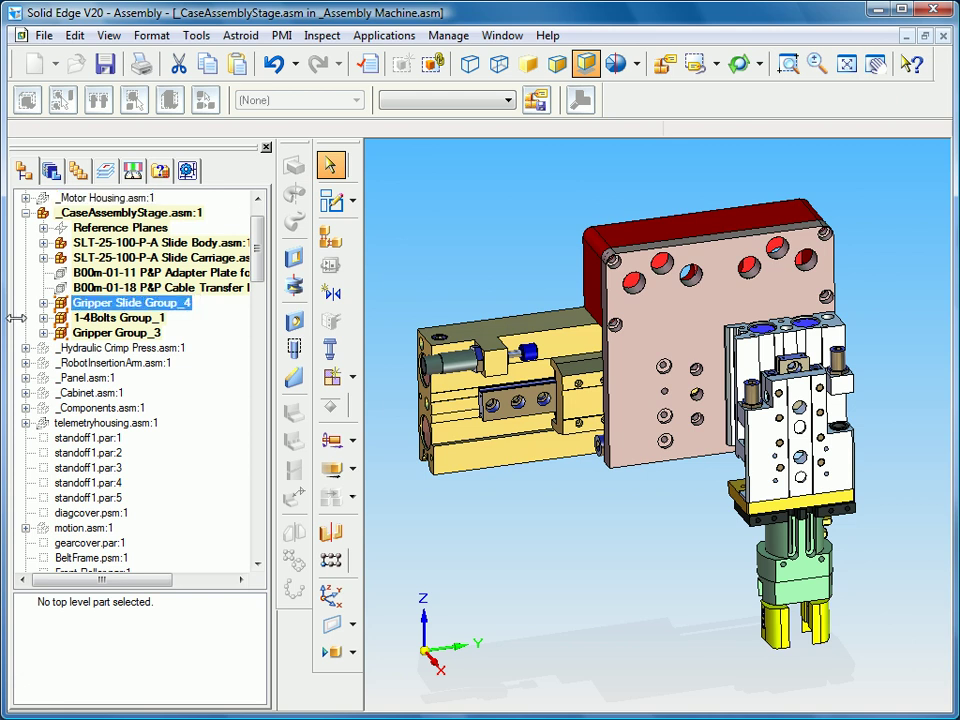
Move Gripper Group_3 into Gripper Slide Group_4, placed at the bottom of the target group
{"action": "left_click", "coordinate": [75, 333]}
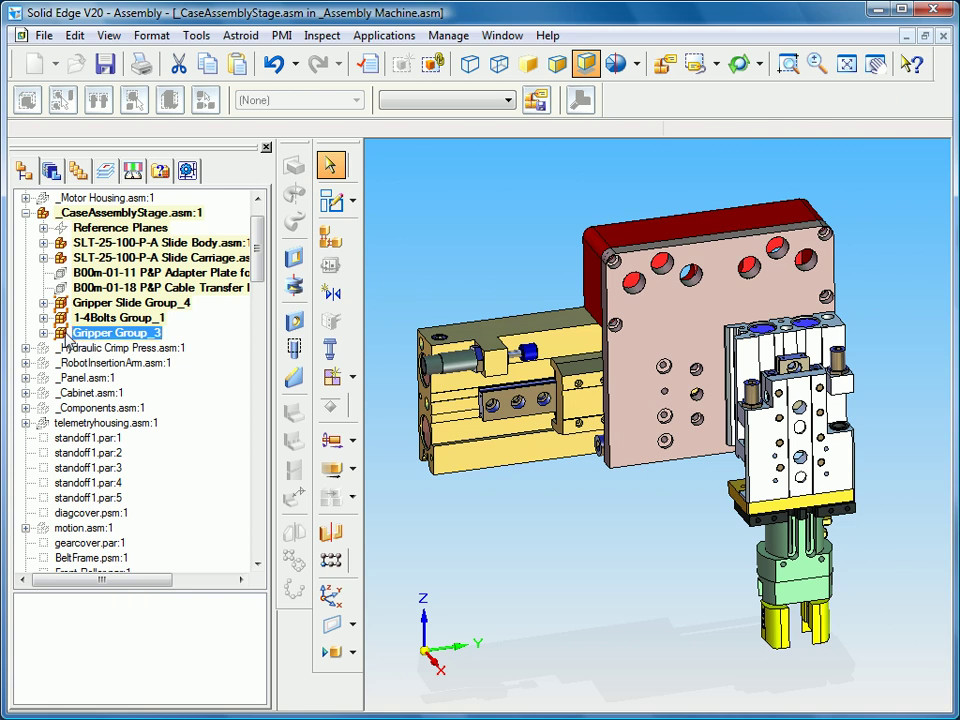
{"action": "left_click_drag", "start_coordinate": [70, 298], "coordinate": [70, 300]}
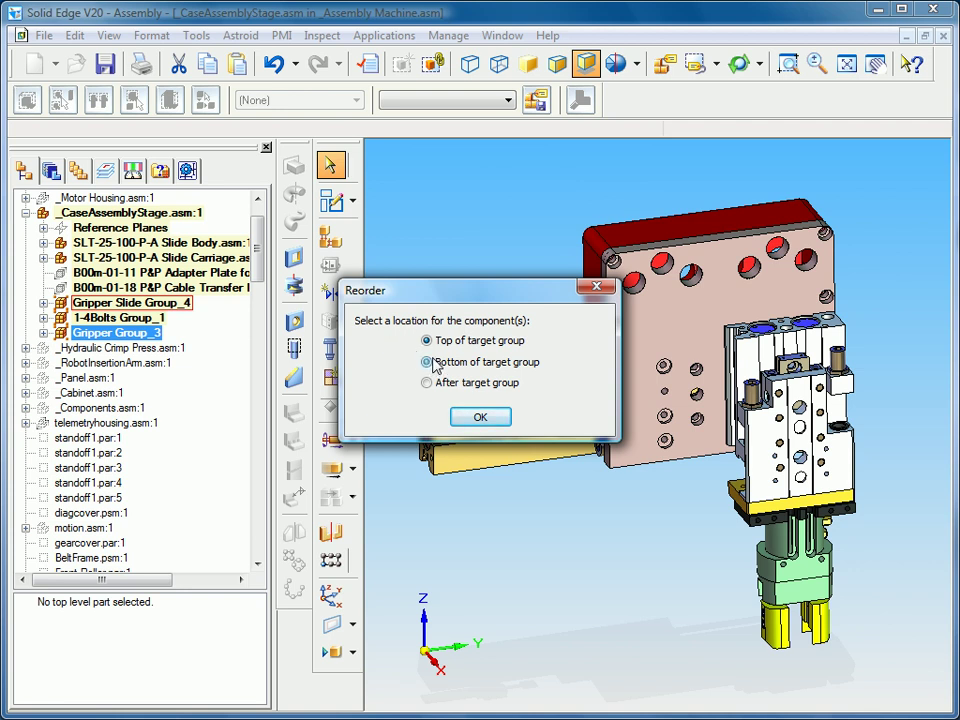
{"action": "left_click", "coordinate": [430, 363]}
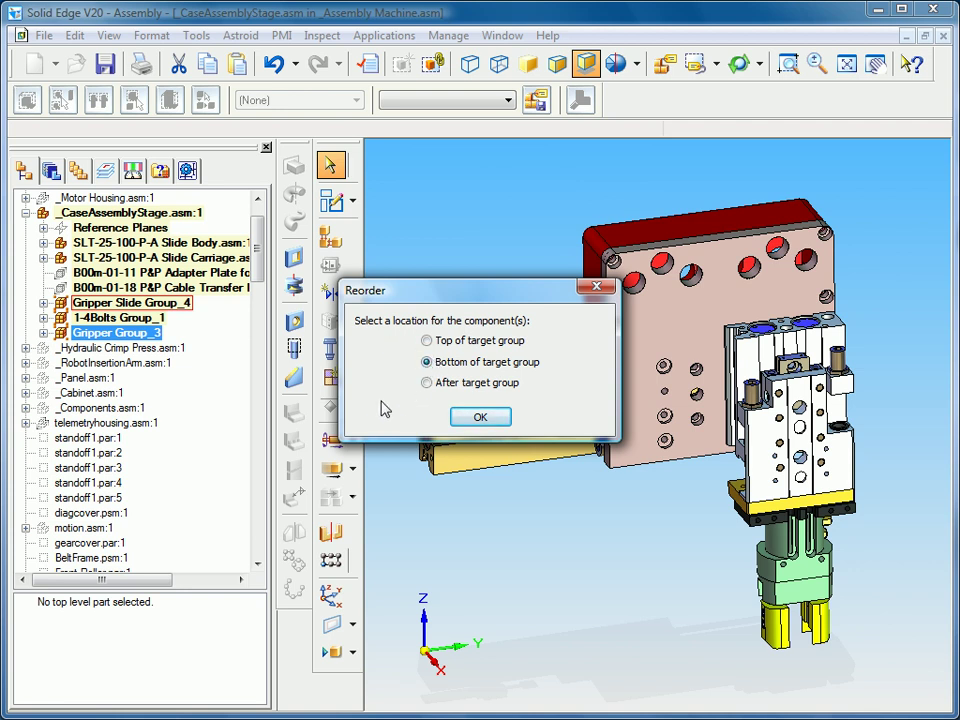
{"action": "left_click", "coordinate": [480, 418]}
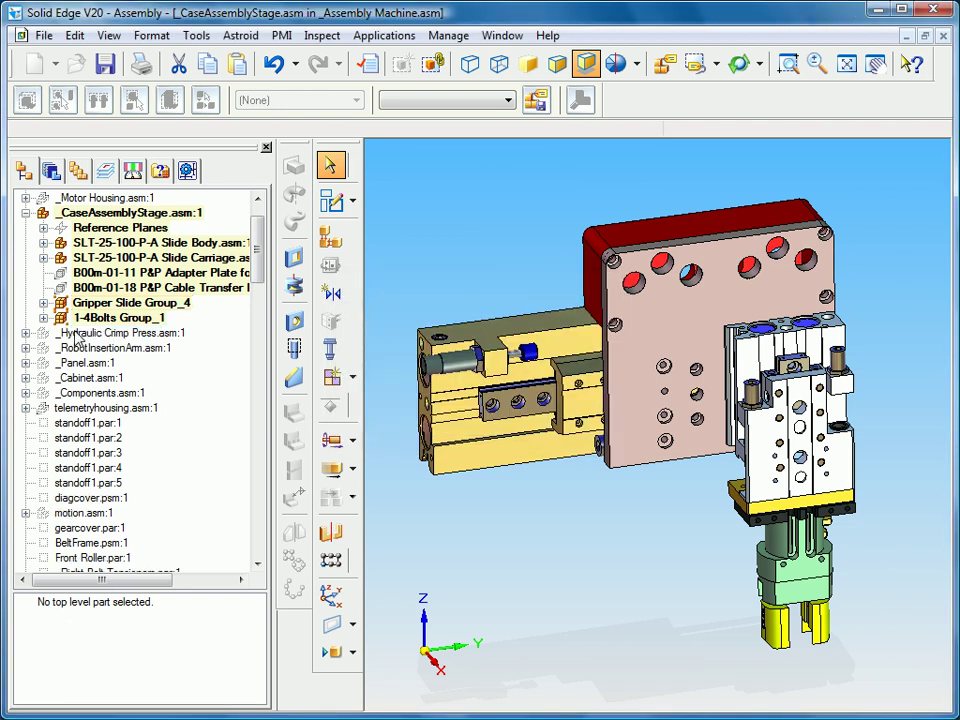
Expand Gripper Slide Group_4, Gripper Group_3 and Assembly Group_2 to check nesting, then collapse
{"action": "left_click", "coordinate": [43, 303]}
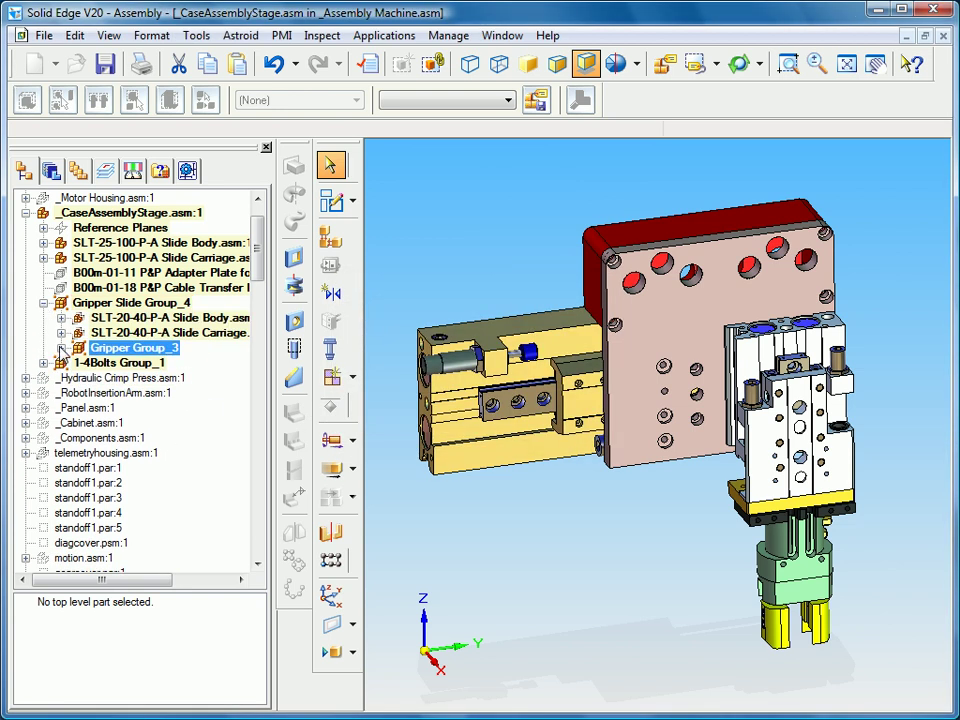
{"action": "left_click", "coordinate": [61, 348]}
{"action": "left_click", "coordinate": [79, 483]}
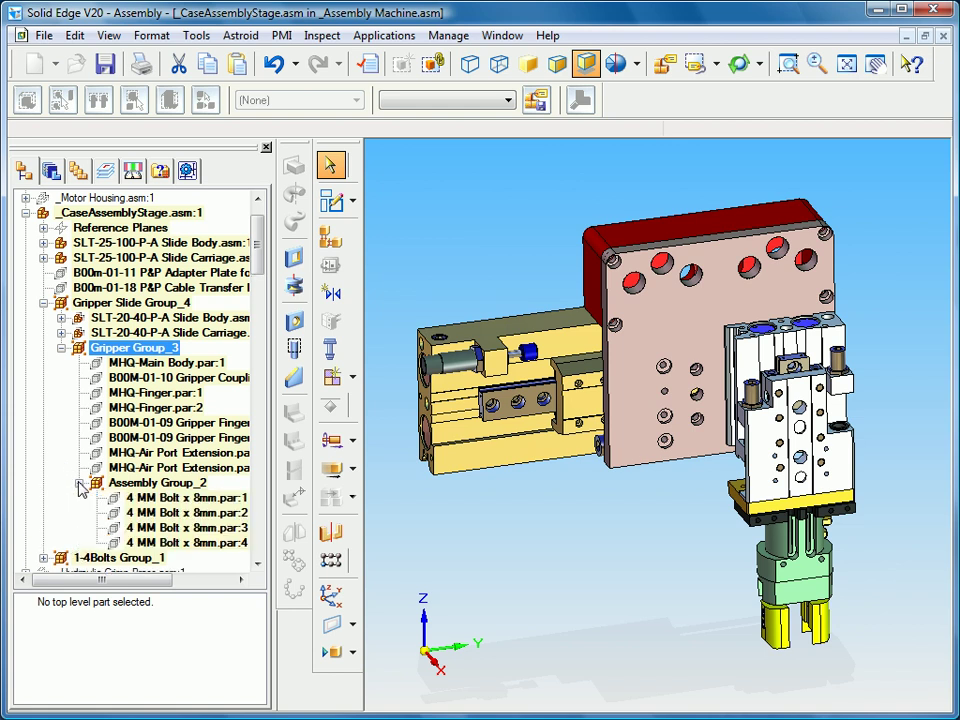
{"action": "left_click", "coordinate": [43, 303]}
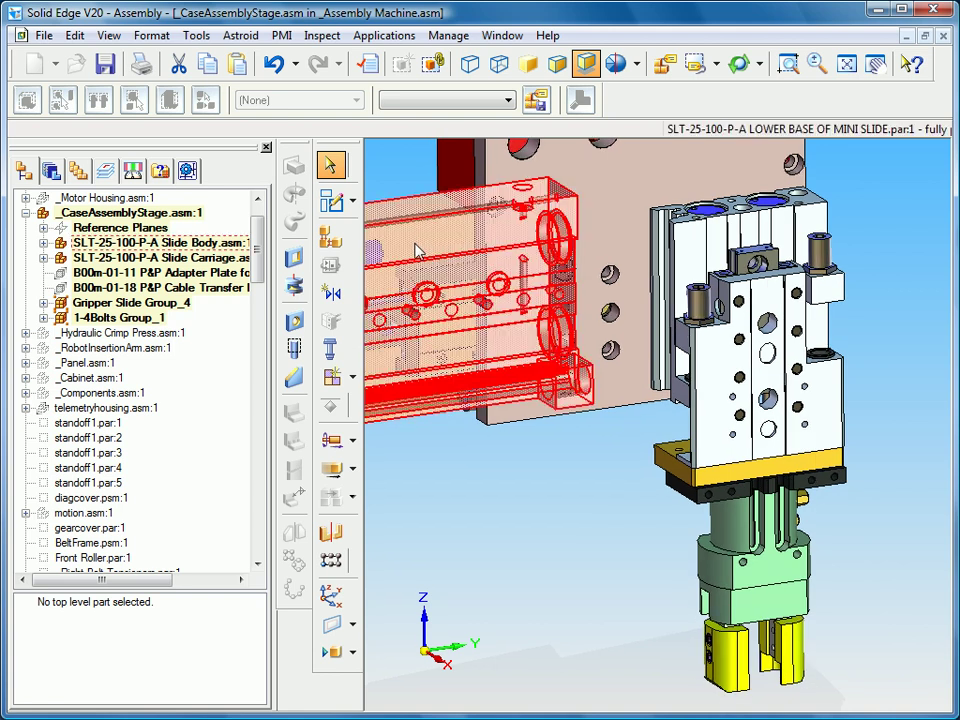
Start Move Multiple Parts with 'Maintain relationships internal to the select set' kept on
{"action": "left_click", "coordinate": [353, 467]}
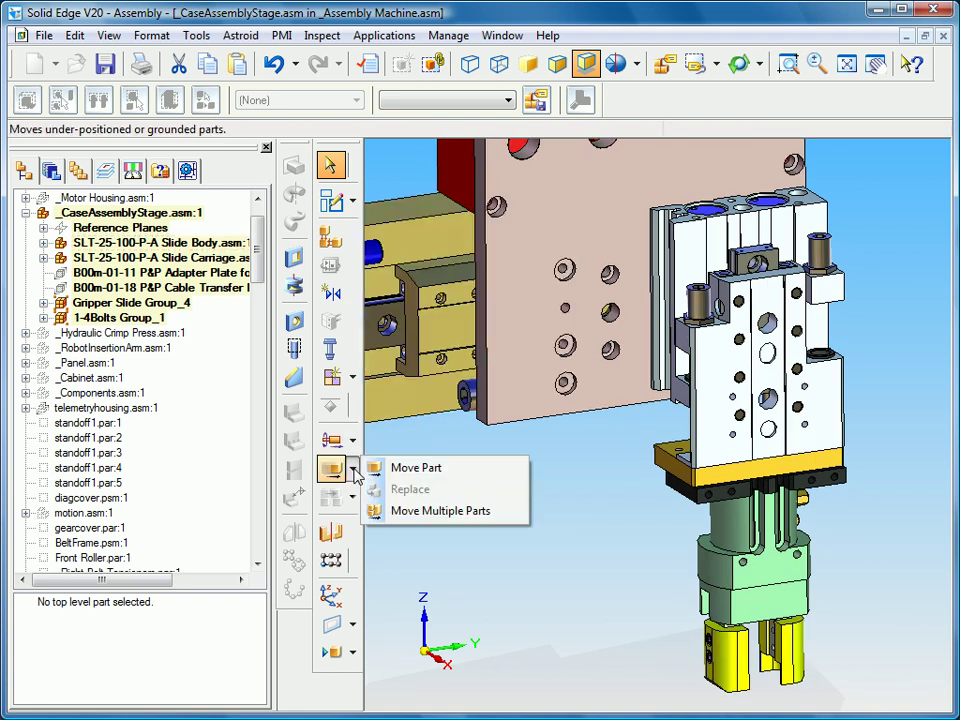
{"action": "left_click", "coordinate": [428, 512]}
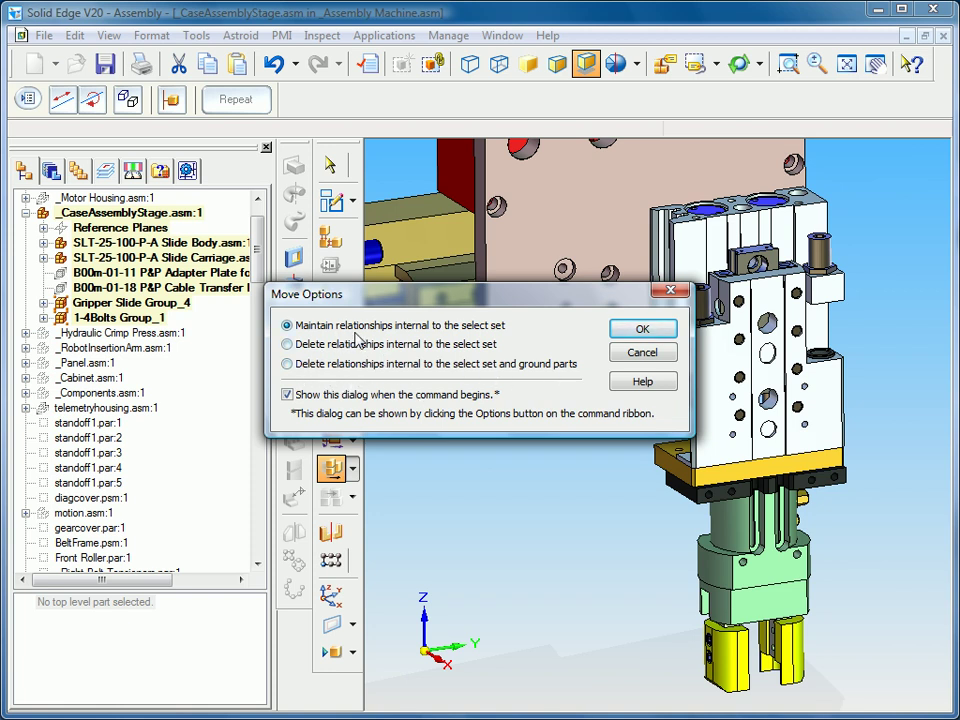
{"action": "left_click", "coordinate": [642, 332]}
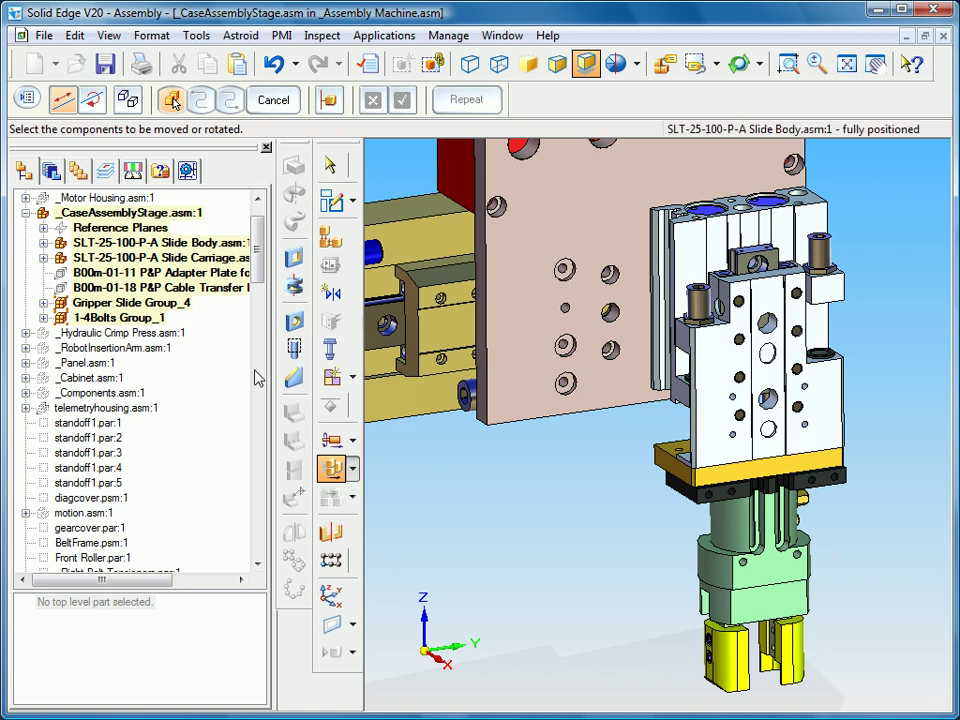
Select Gripper Slide Group_4 as the parts to move and accept the selection
{"action": "left_click", "coordinate": [122, 304]}
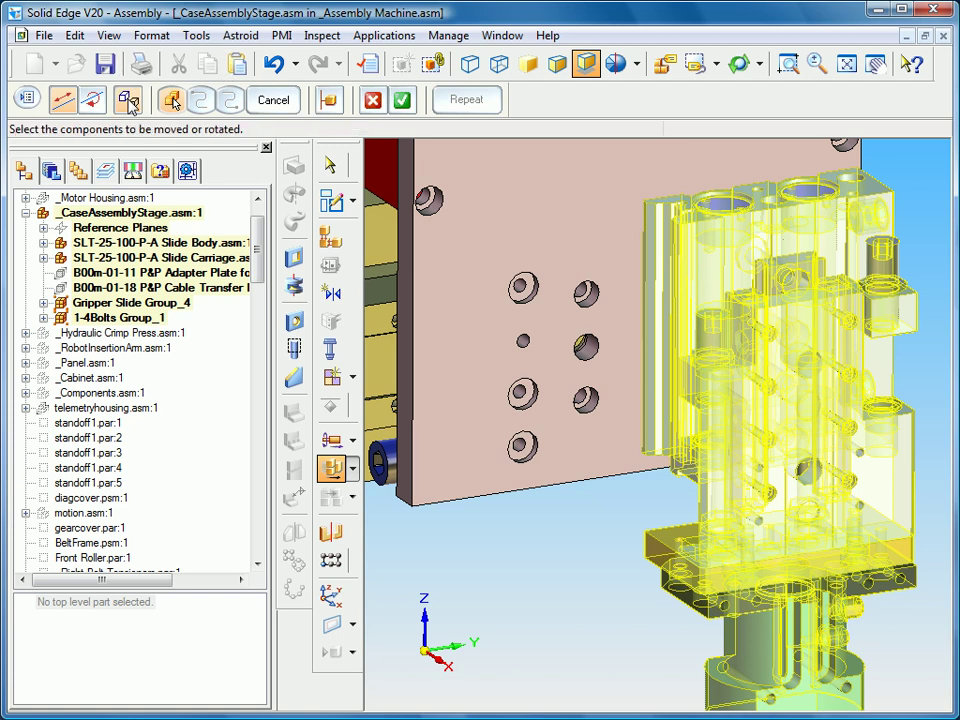
{"action": "left_click", "coordinate": [401, 99]}
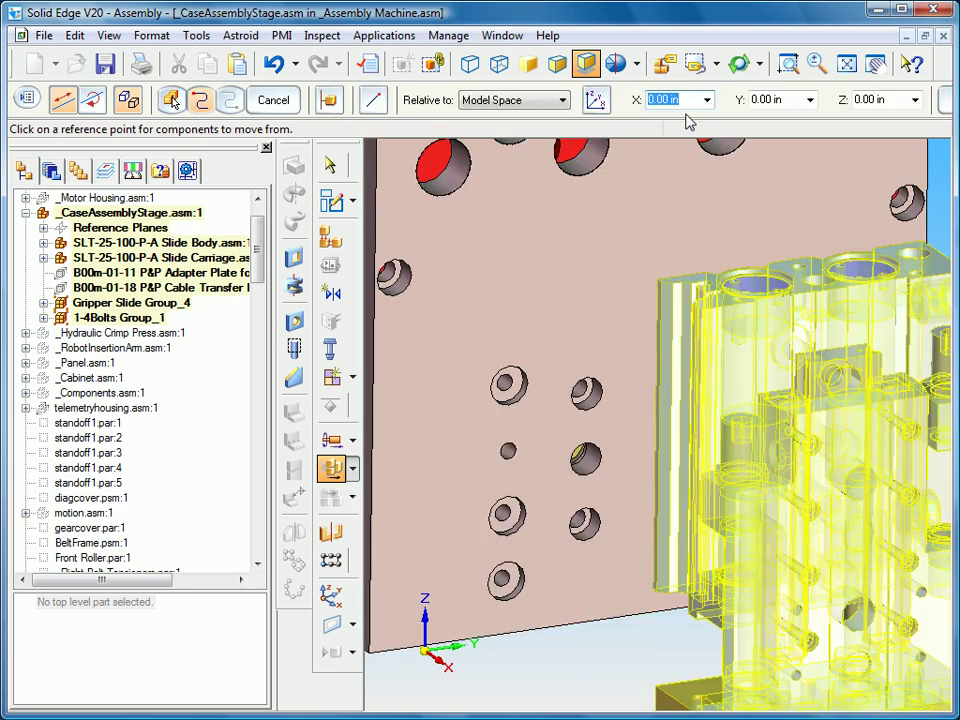
Snap keypoints to center points, activate the adapter plate, and pick the slide group's from point
{"action": "left_click", "coordinate": [373, 100]}
{"action": "left_click", "coordinate": [376, 186]}
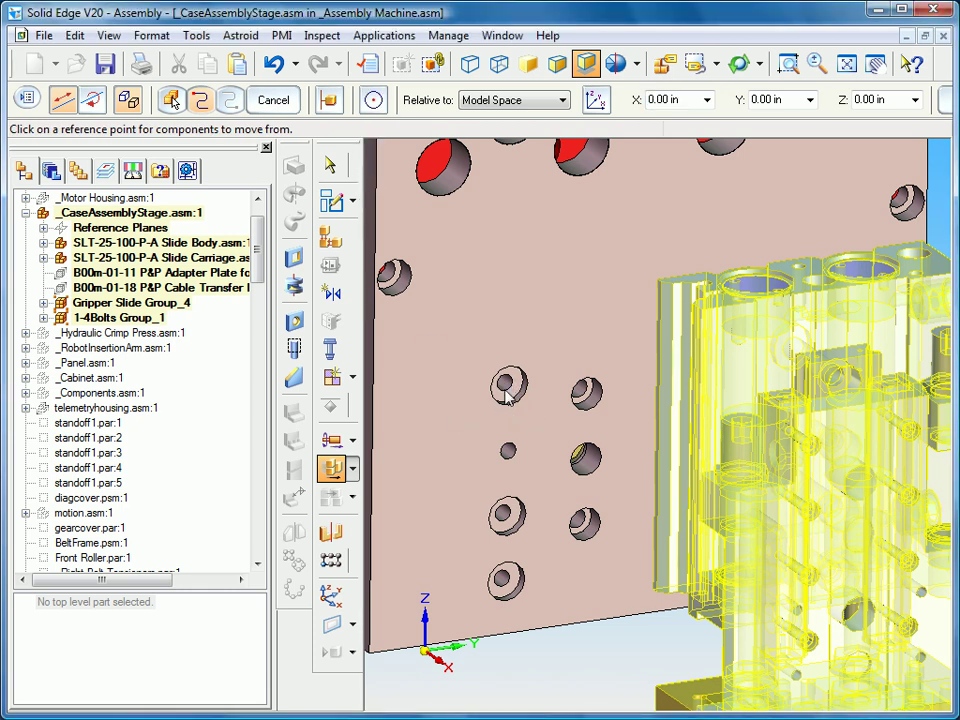
{"action": "left_click", "coordinate": [329, 101]}
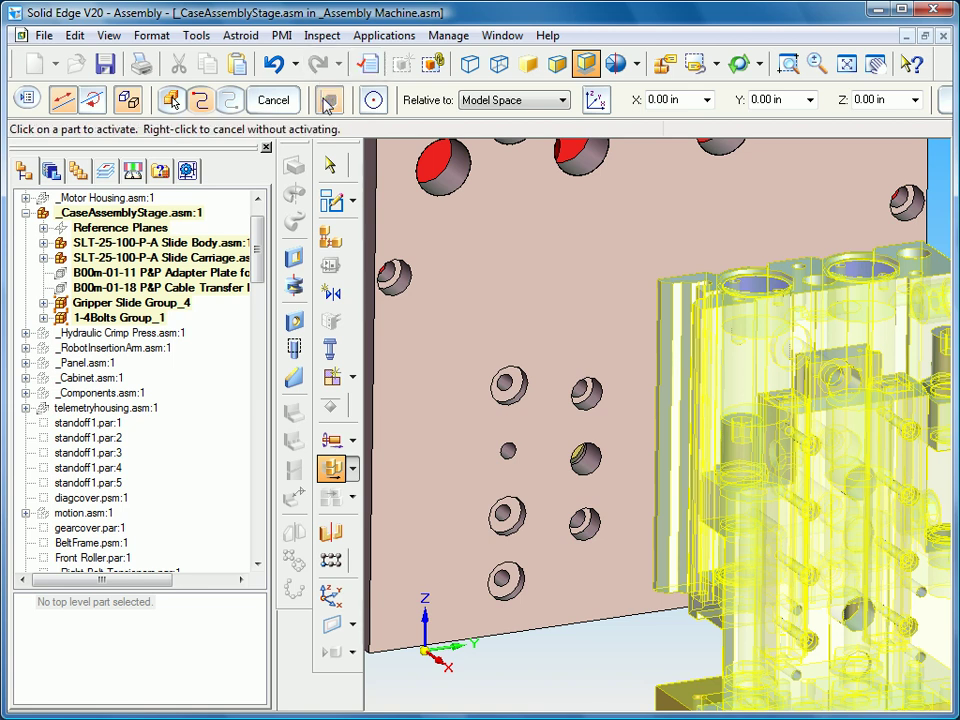
{"action": "left_click", "coordinate": [559, 611]}
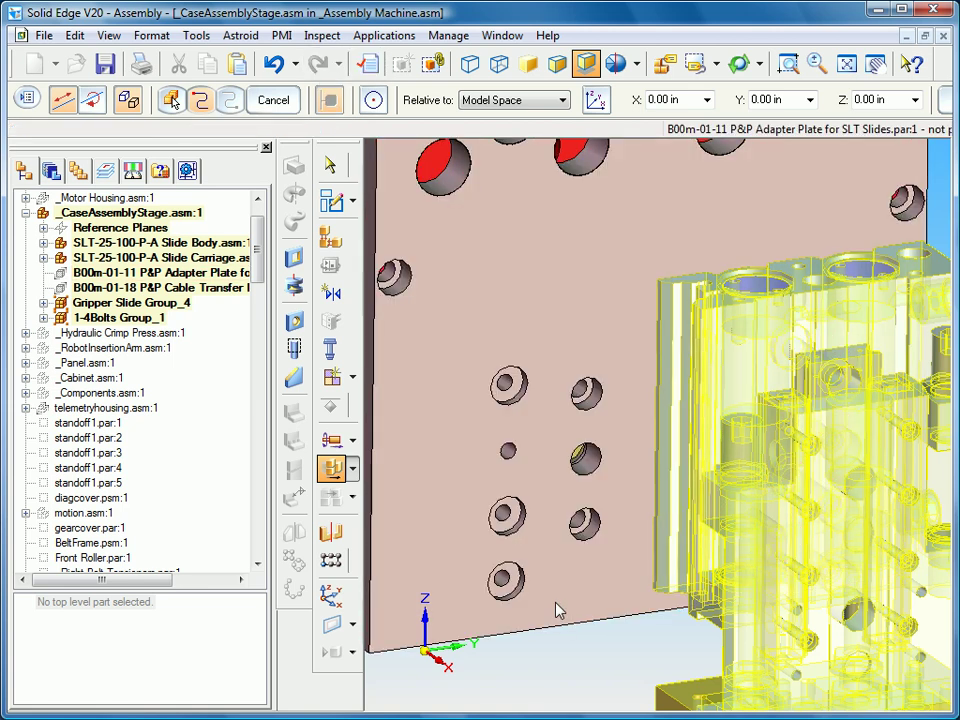
{"action": "left_click", "coordinate": [779, 355]}
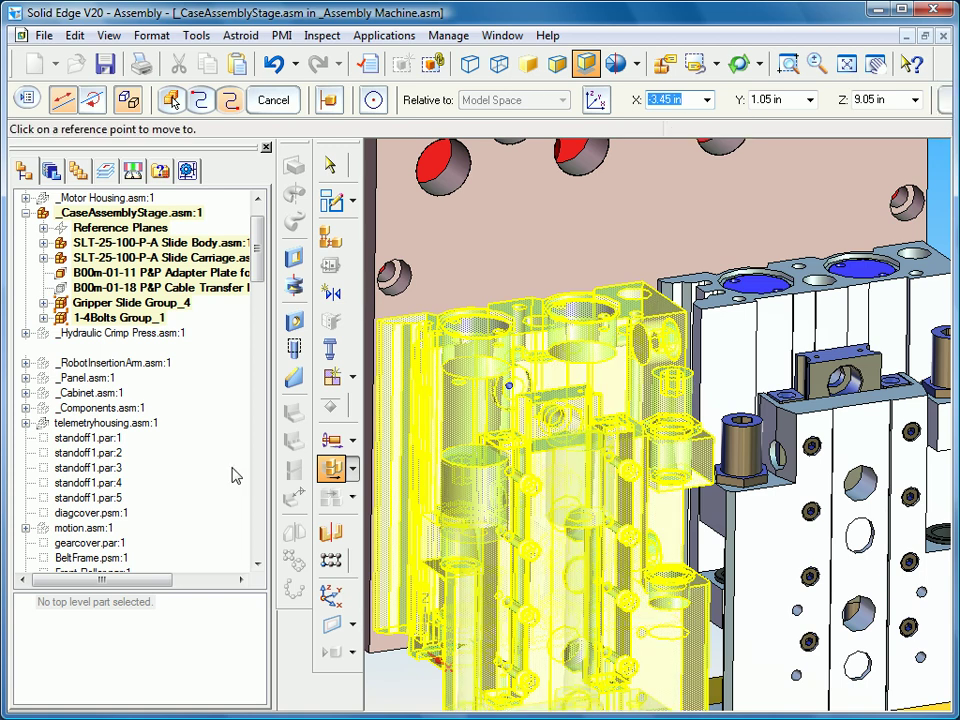
End the move, inspect Assembly Group_5's copied slide, gripper and bolts, then fit the assembly
{"action": "left_click", "coordinate": [330, 165]}
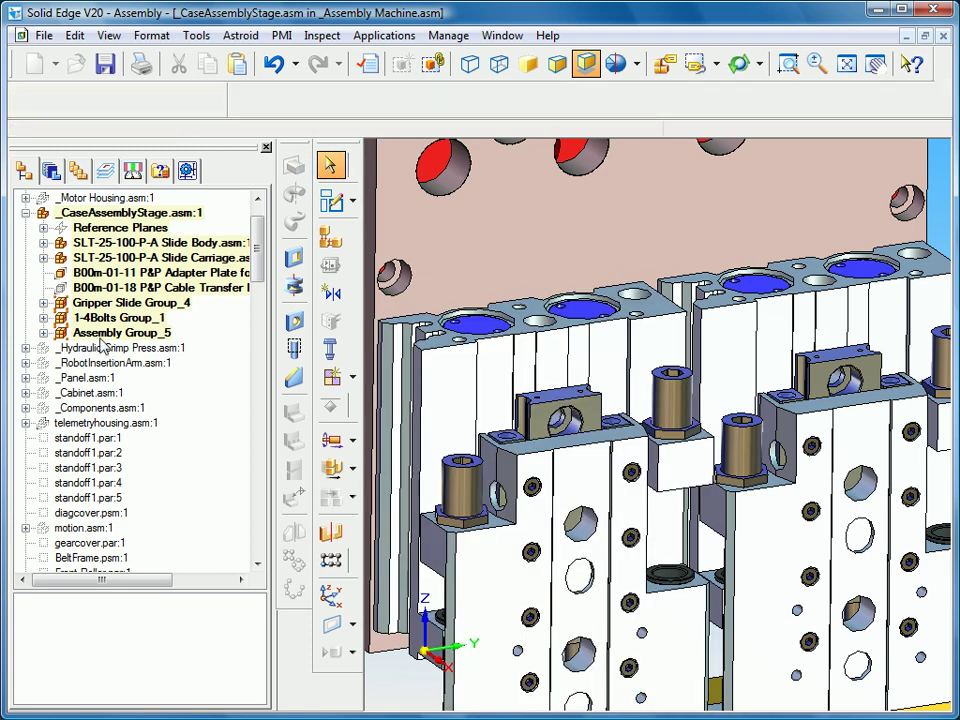
{"action": "left_click", "coordinate": [99, 338]}
{"action": "left_click", "coordinate": [43, 332]}
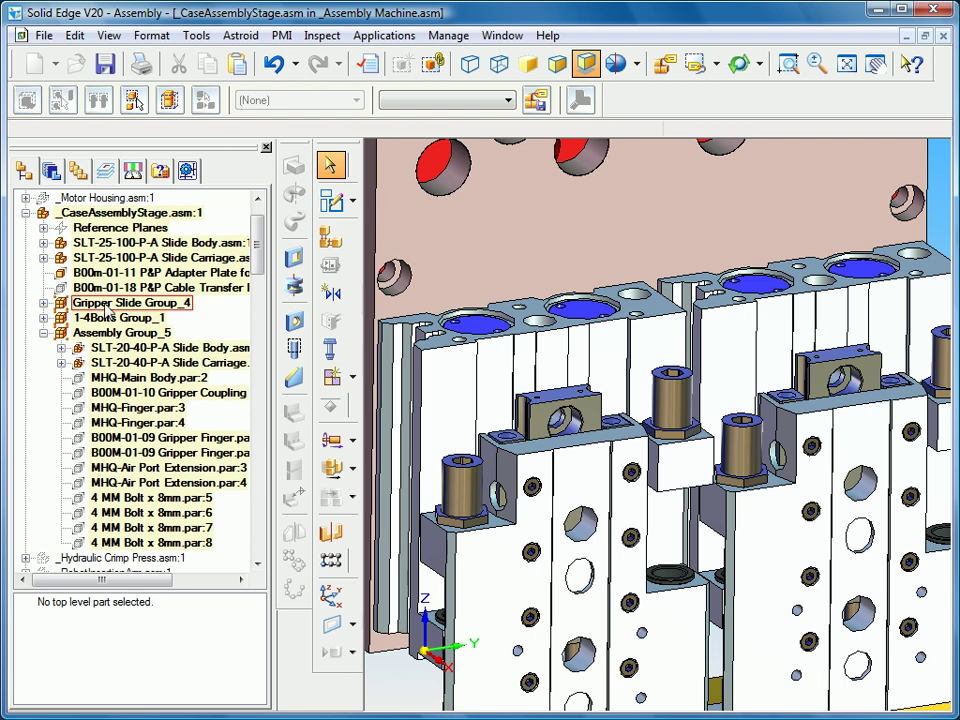
{"action": "left_click", "coordinate": [70, 333]}
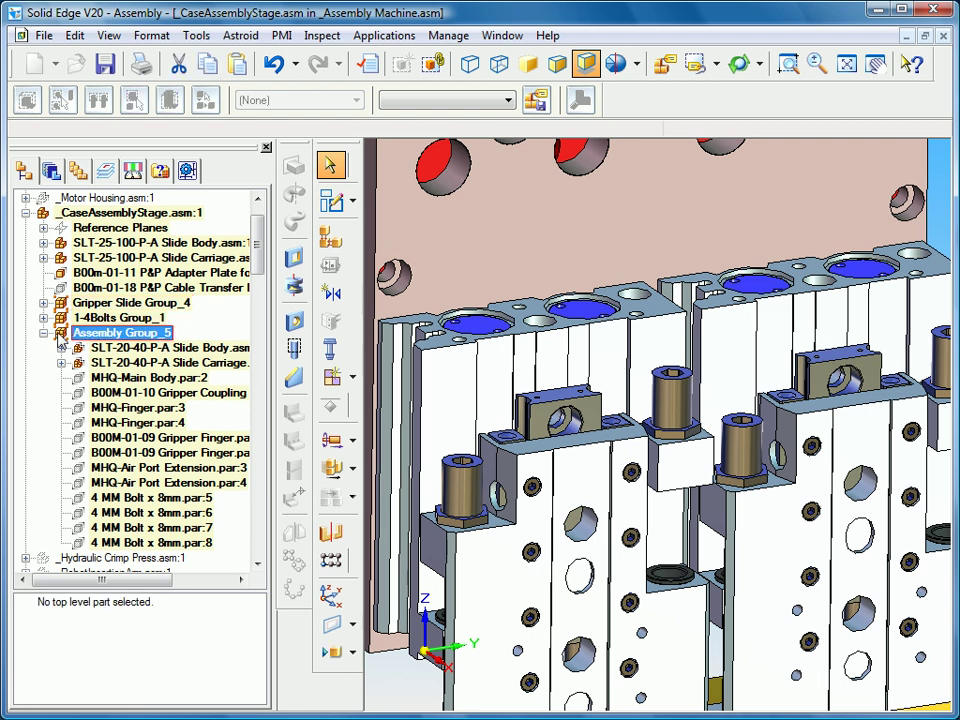
{"action": "left_click", "coordinate": [43, 333]}
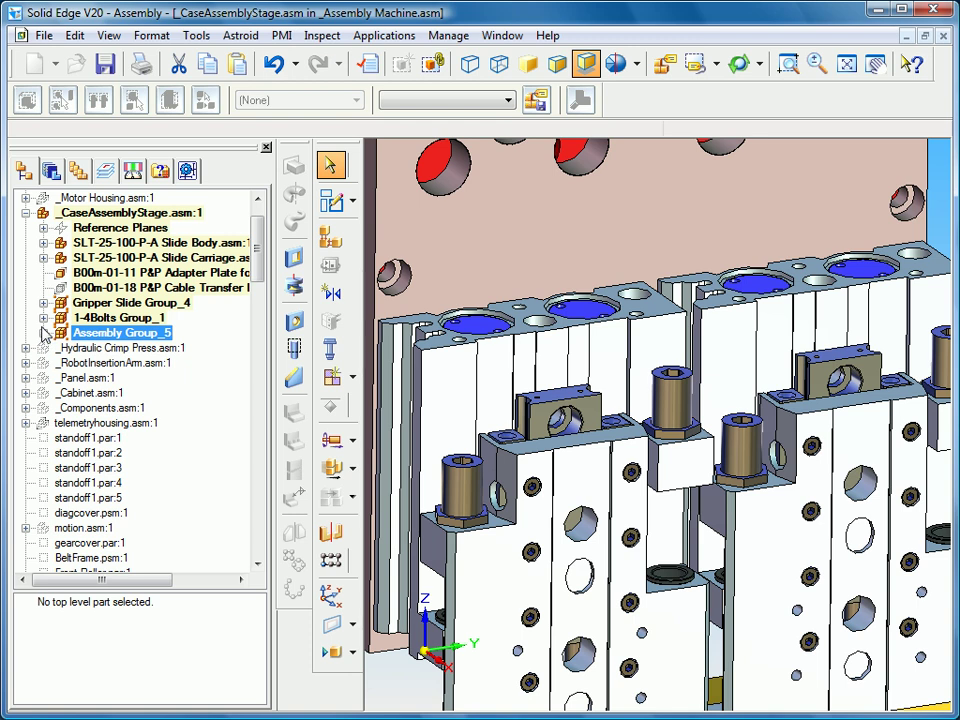
{"action": "left_click", "coordinate": [848, 65]}
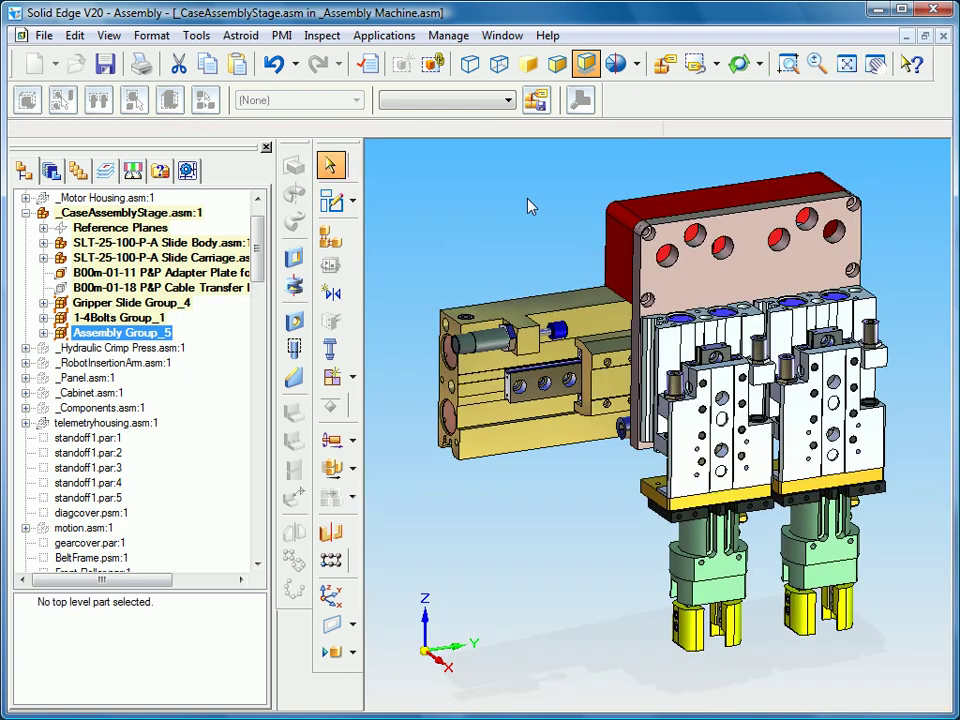
{"action": "left_click", "coordinate": [352, 468]}
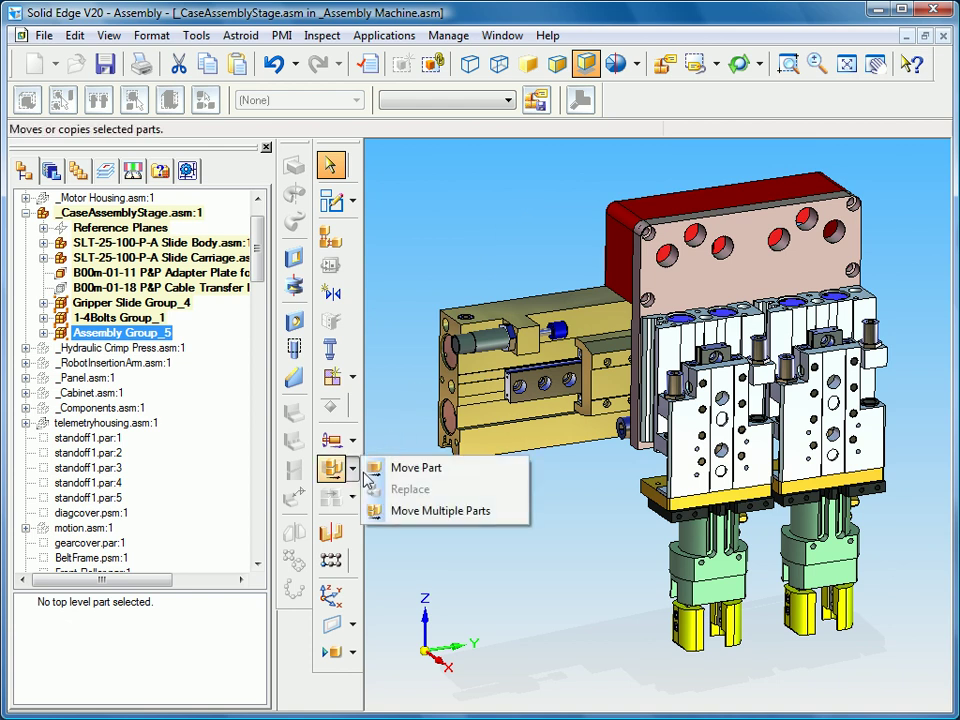
{"action": "left_click", "coordinate": [401, 472]}
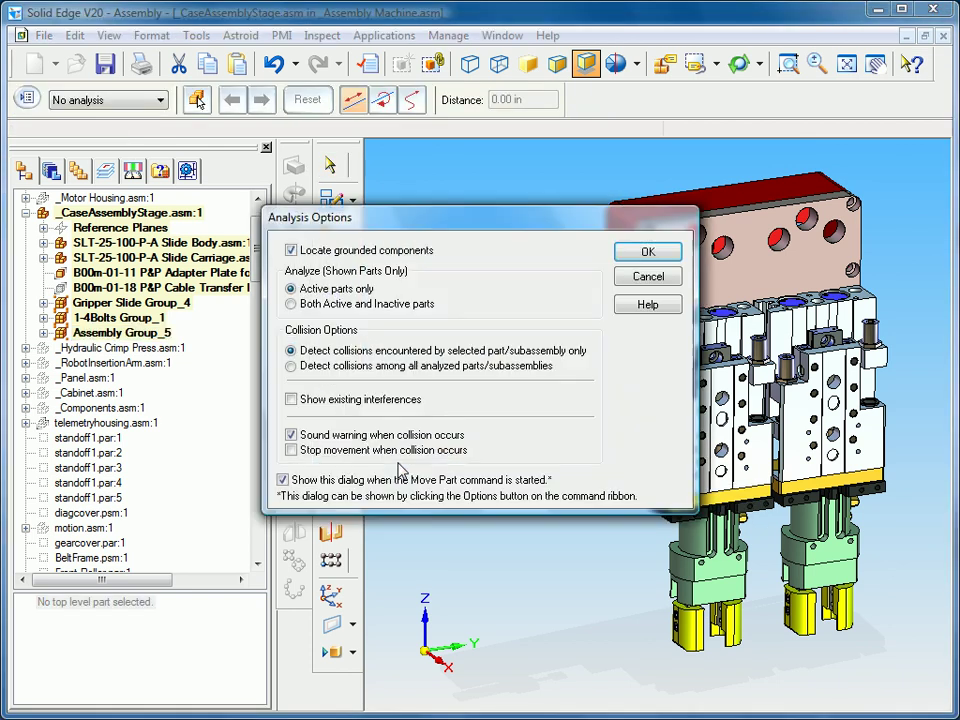
{"action": "left_click", "coordinate": [625, 251]}
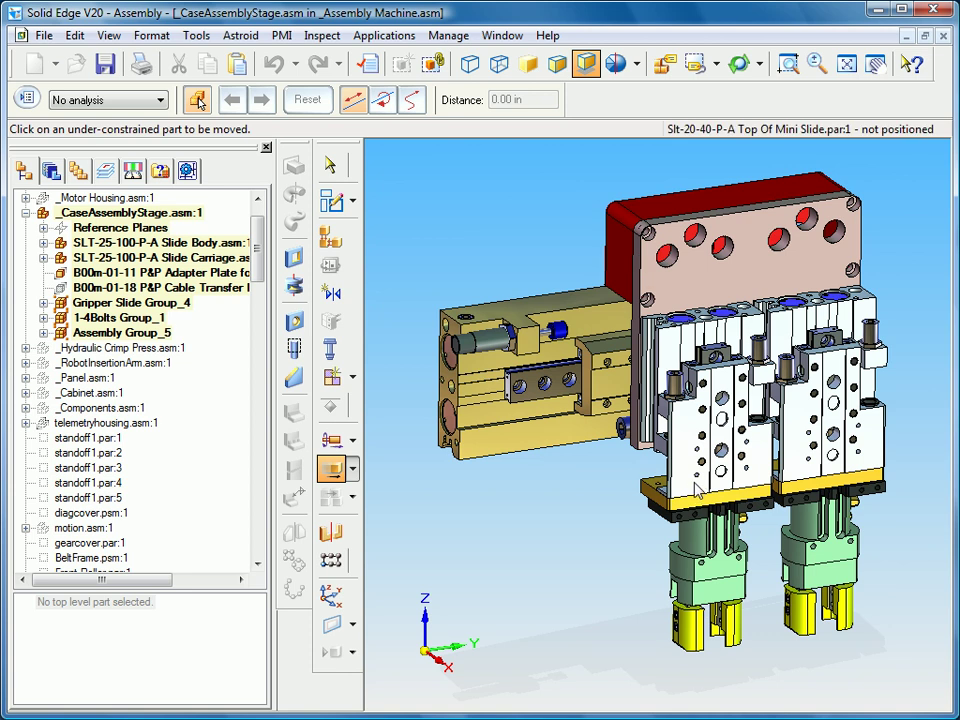
{"action": "left_click", "coordinate": [714, 262]}
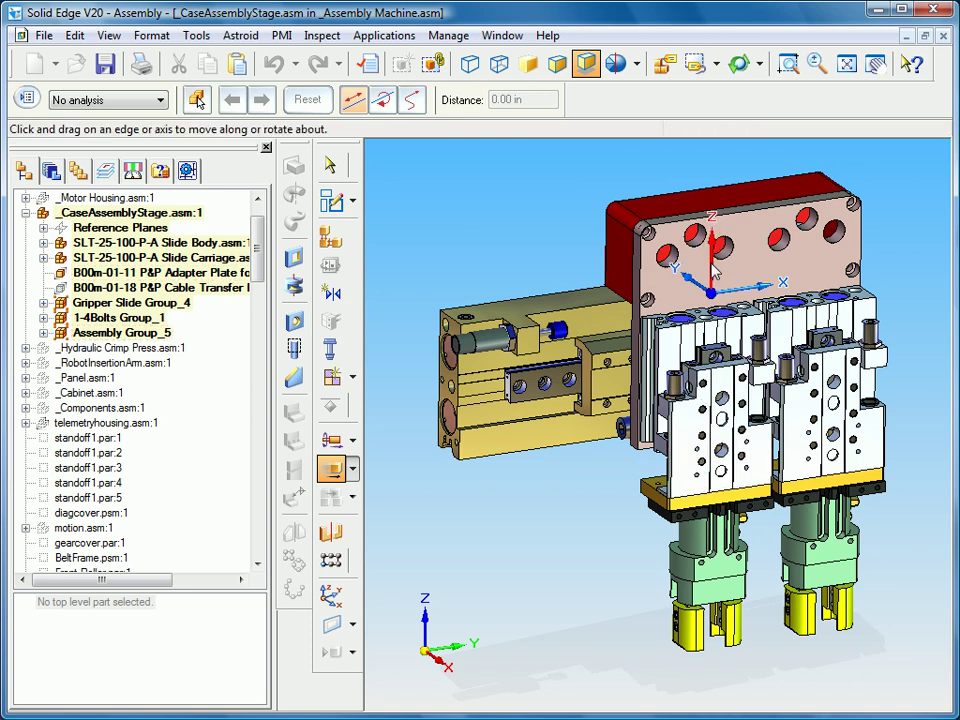
{"action": "mouse_move", "coordinate": [712, 268]}
{"action": "left_mouse_down"}
{"action": "mouse_move", "coordinate": [716, 252]}
{"action": "mouse_move", "coordinate": [713, 268]}
{"action": "left_mouse_up"}
{"action": "key", "text": "Escape"}
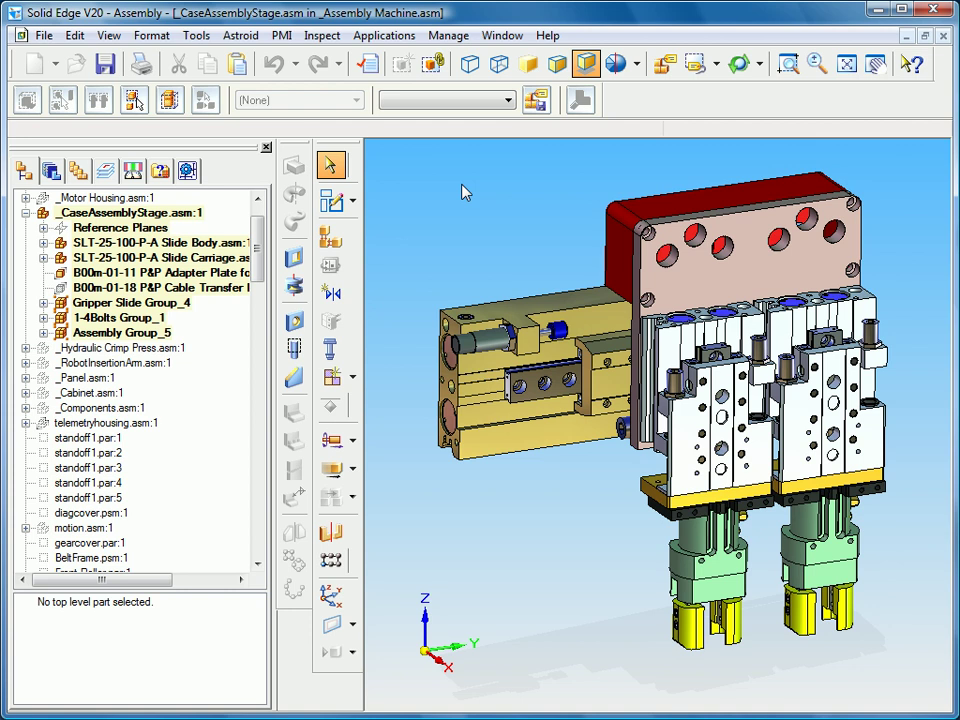
In Assembly options, enable inactivating hidden and unused components and shorten the interval from 120 minutes
{"action": "left_click", "coordinate": [196, 36]}
{"action": "left_click", "coordinate": [216, 348]}
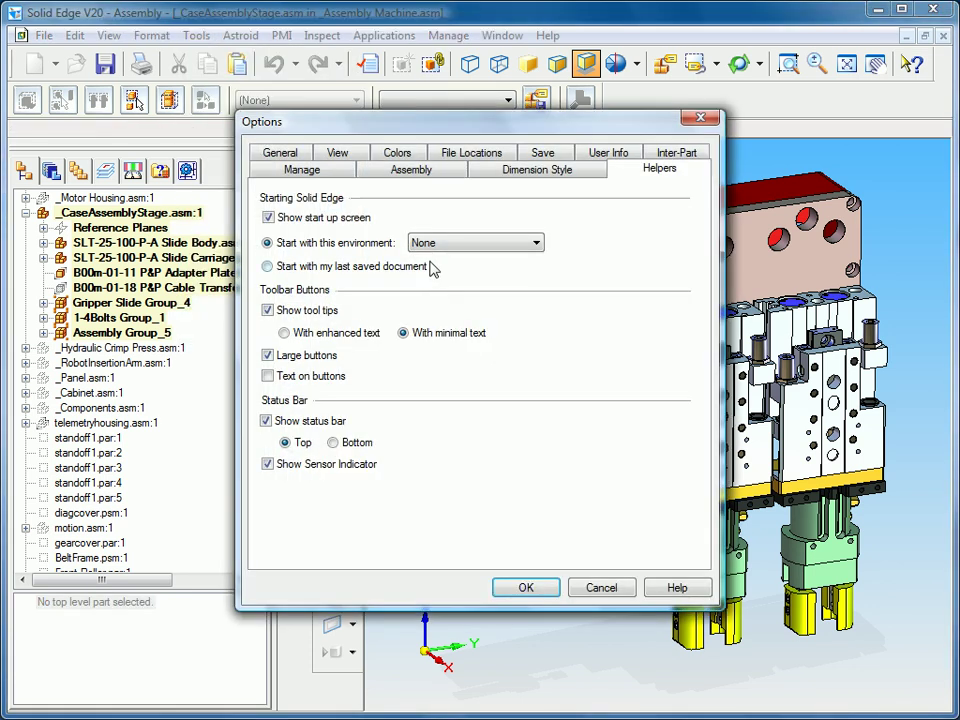
{"action": "left_click", "coordinate": [398, 172]}
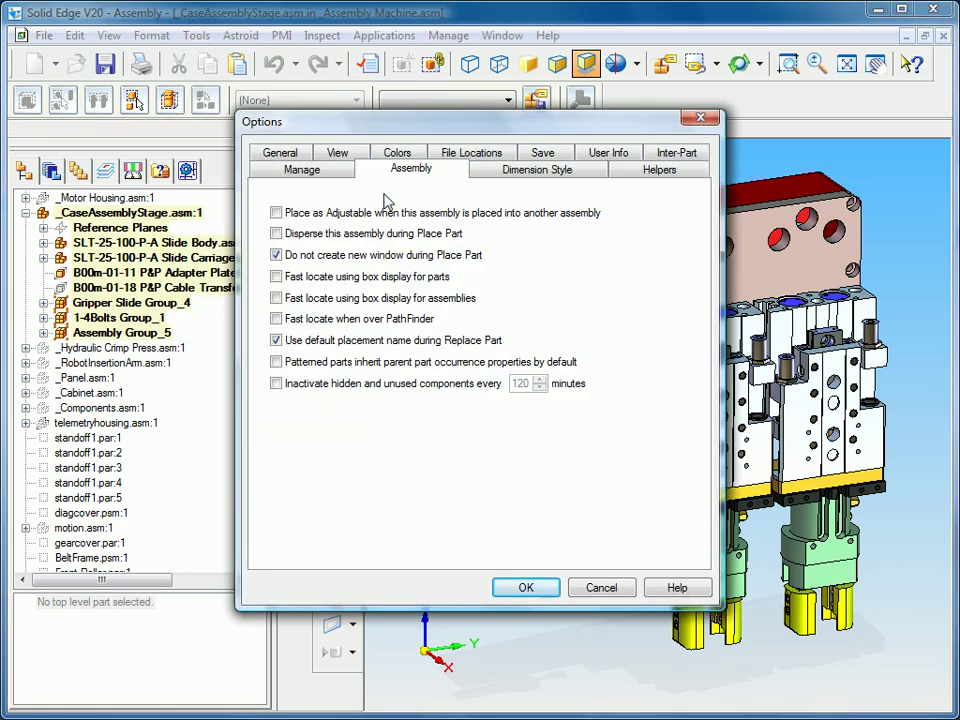
{"action": "left_click", "coordinate": [276, 384]}
{"action": "left_click", "coordinate": [540, 388]}
{"action": "left_click", "coordinate": [540, 388]}
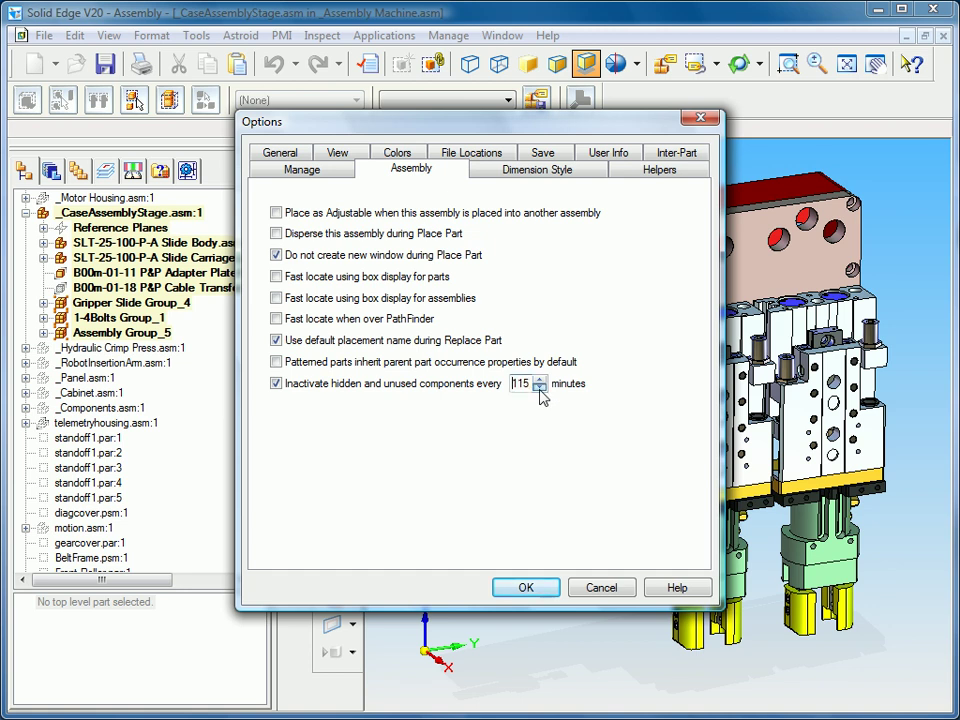
{"action": "left_click", "coordinate": [540, 388]}
{"action": "left_click", "coordinate": [540, 388]}
{"action": "left_click", "coordinate": [523, 587]}
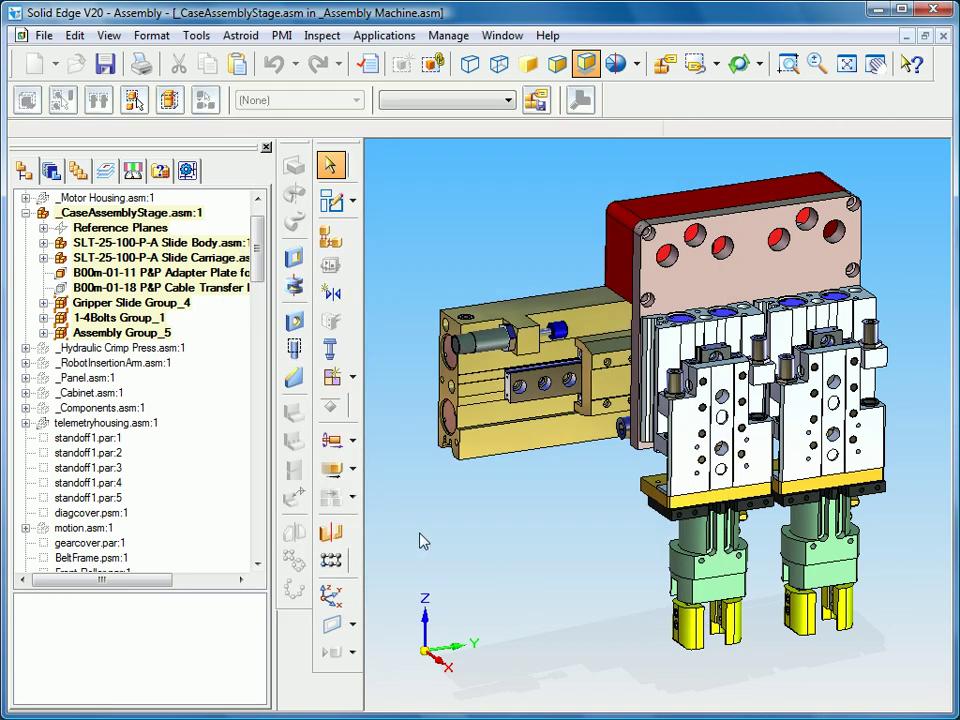